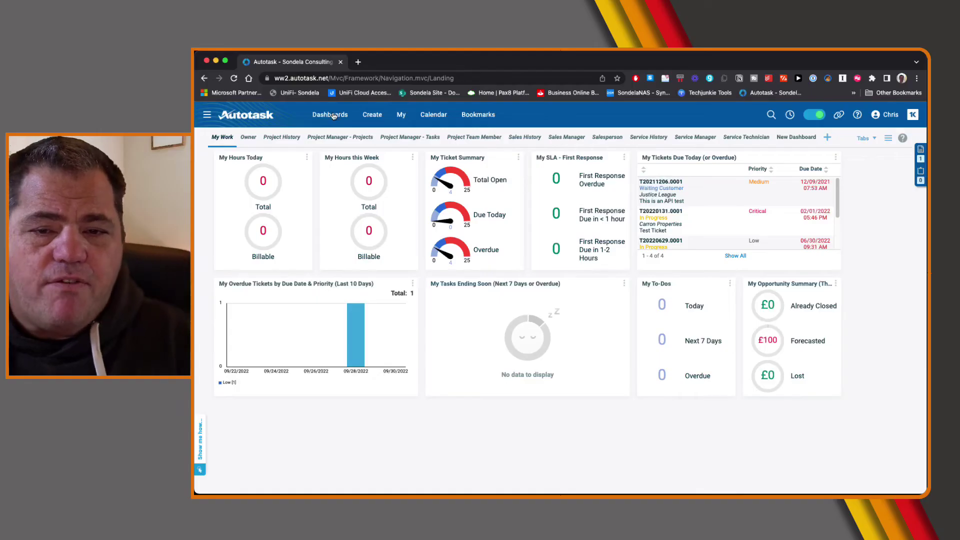
# Step: Go to Admin > Features & Settings > Service Desk > Ticket Categories and start a new category
pyautogui.click(204, 114)
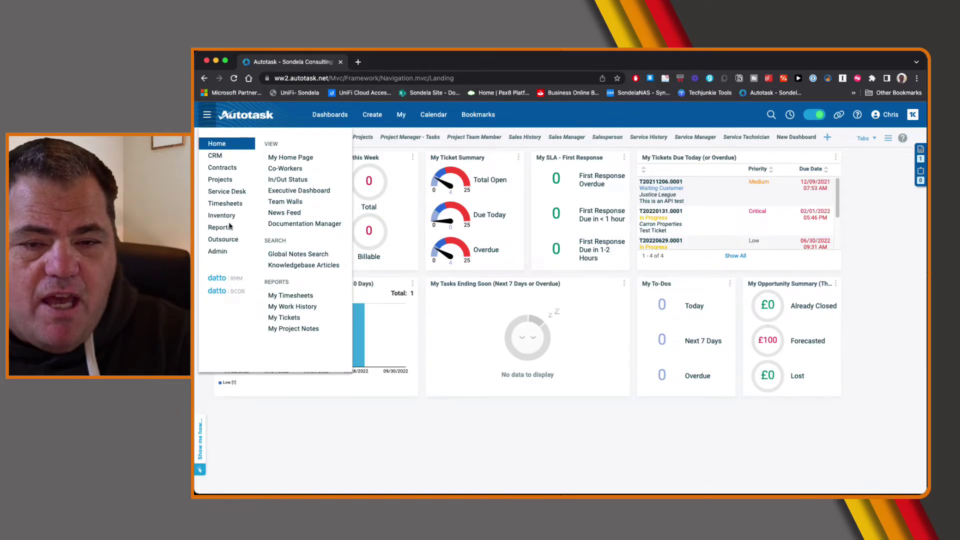
pyautogui.click(233, 250)
pyautogui.click(297, 170)
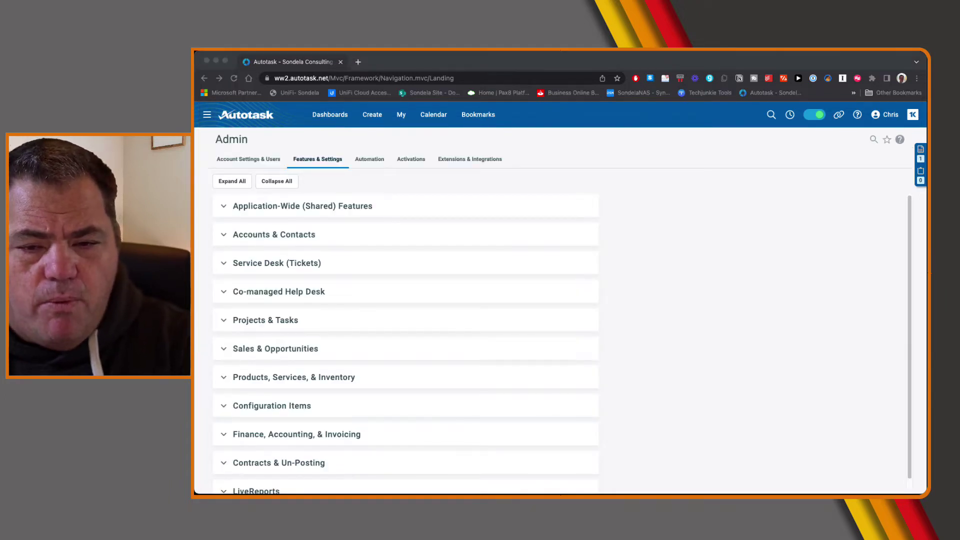
pyautogui.click(223, 262)
pyautogui.click(247, 219)
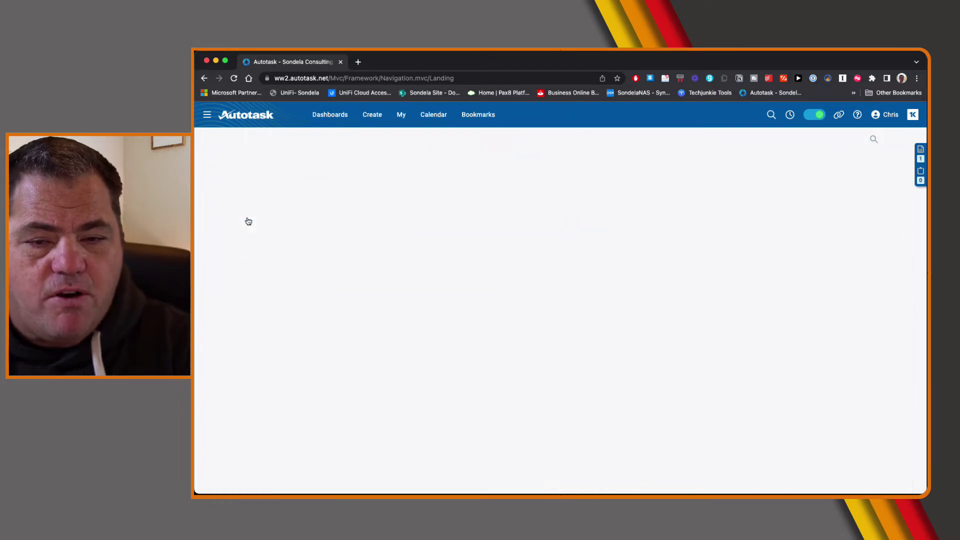
pyautogui.moveTo(248, 220)
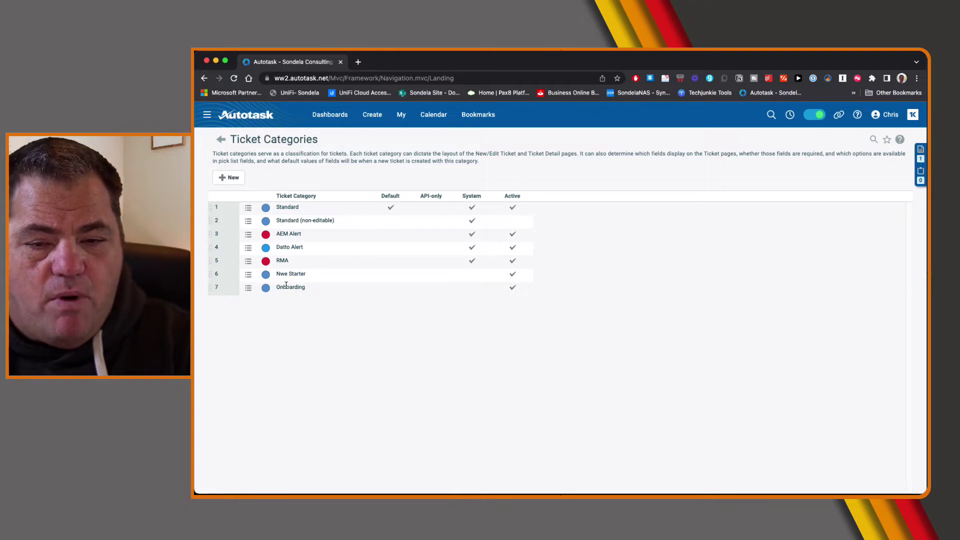
pyautogui.click(230, 180)
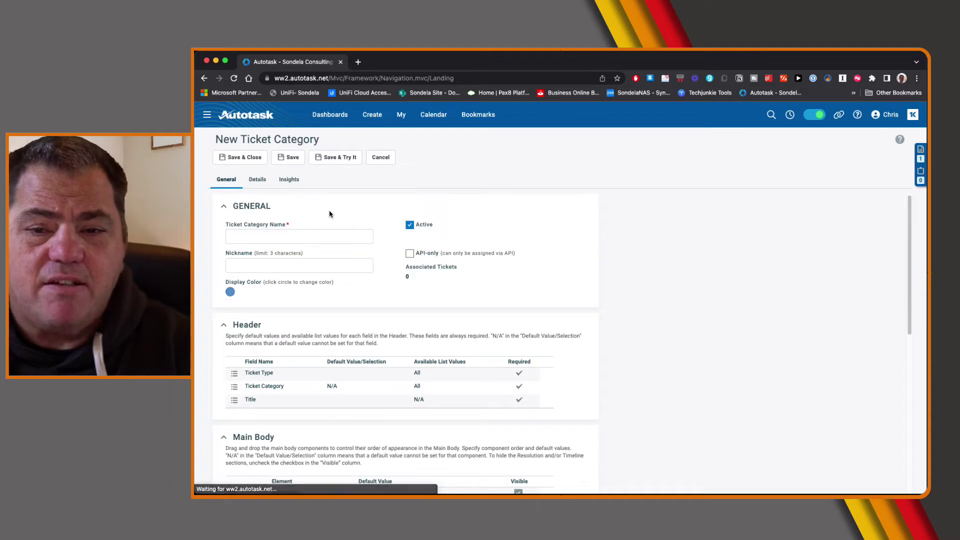
# Step: Name the category New Starter, defaulting Ticket Type to Service Request and Title to New Starter
pyautogui.click(287, 235)
pyautogui.write('B')
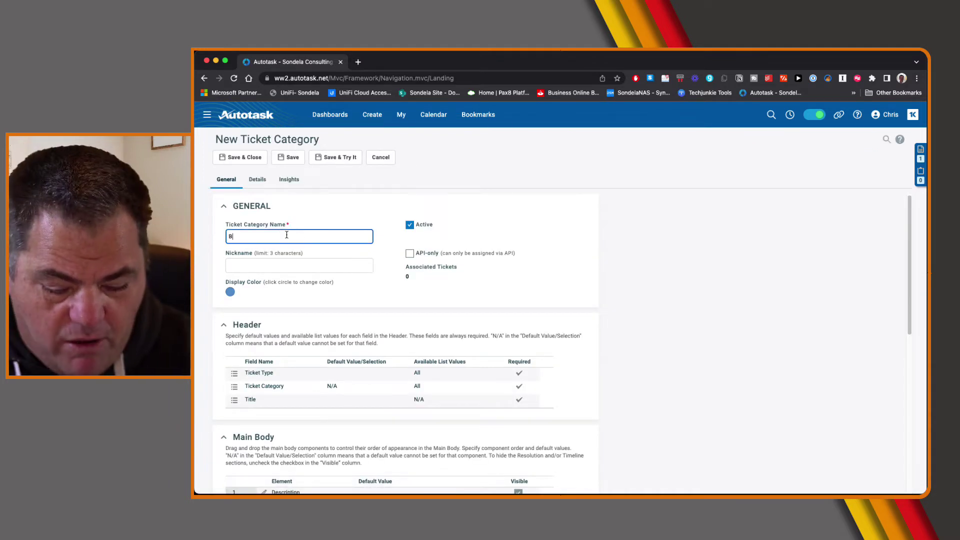
pyautogui.write('new')
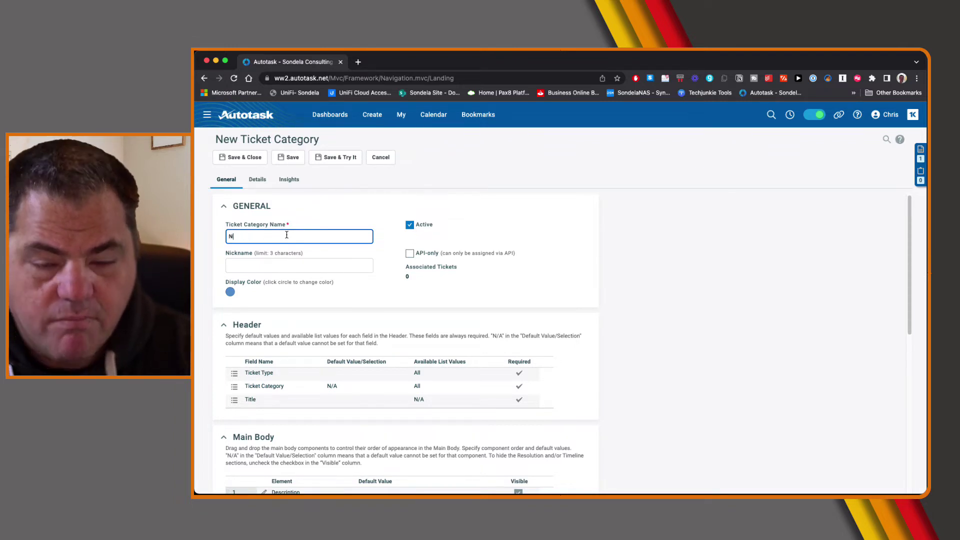
pyautogui.write('Starter')
pyautogui.press('Tab')
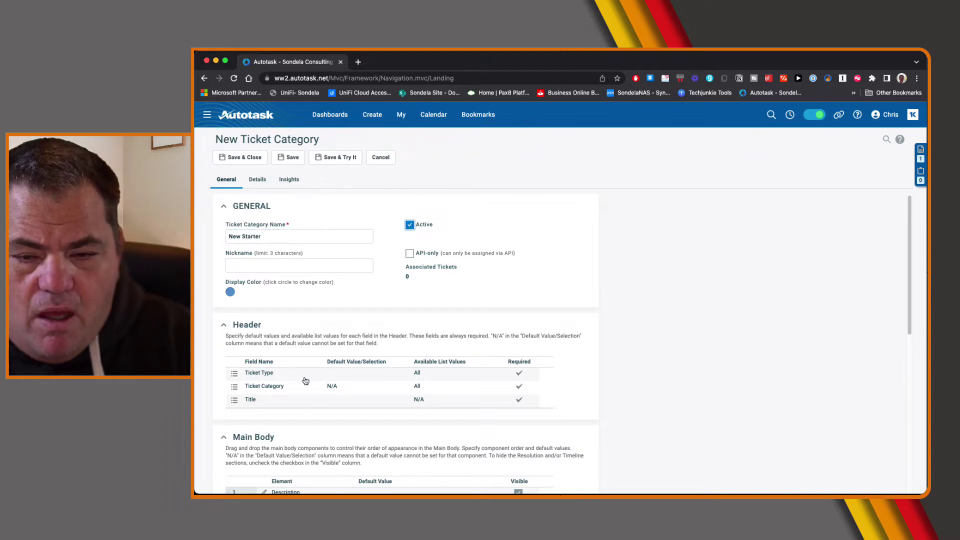
pyautogui.click(343, 373)
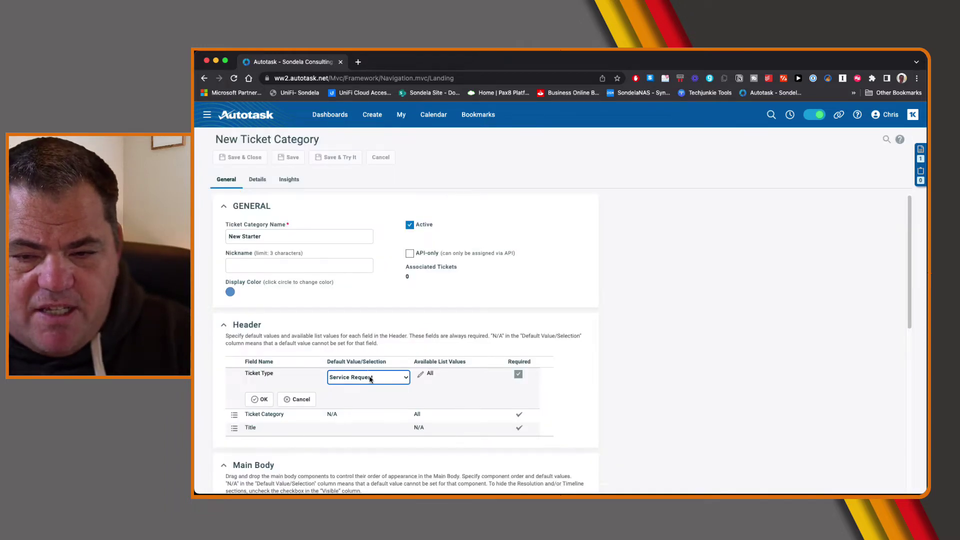
pyautogui.click(260, 399)
pyautogui.click(337, 400)
pyautogui.write('New S')
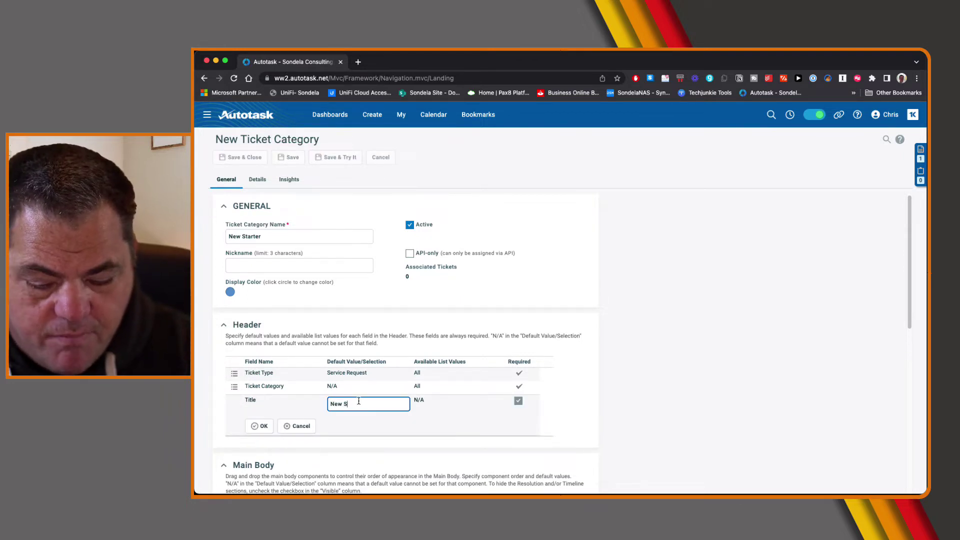
pyautogui.write('Tarter')
pyautogui.press('Return')
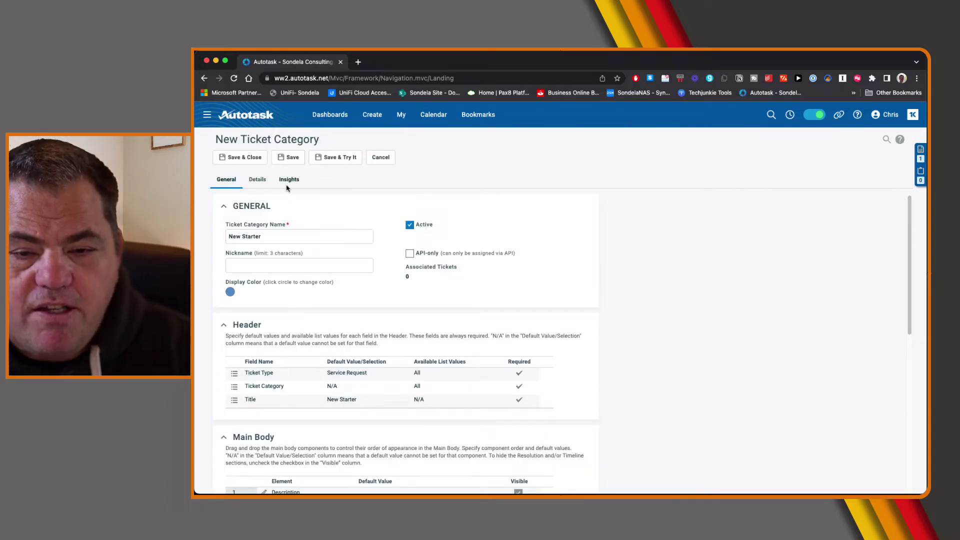
pyautogui.click(257, 181)
# Step: Add a new section named New User Details to the category's Details layout
pyautogui.click(314, 429)
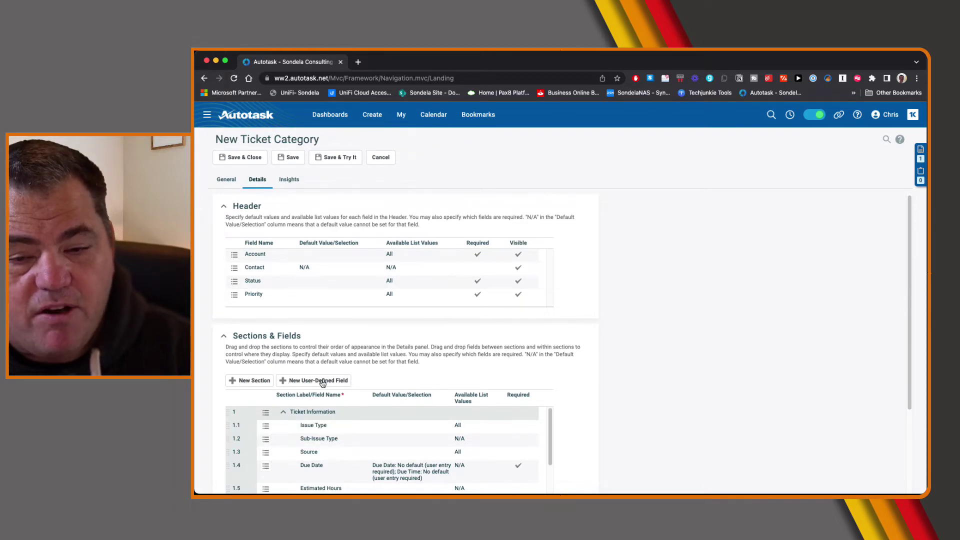
pyautogui.scroll(-3, 325, 384)
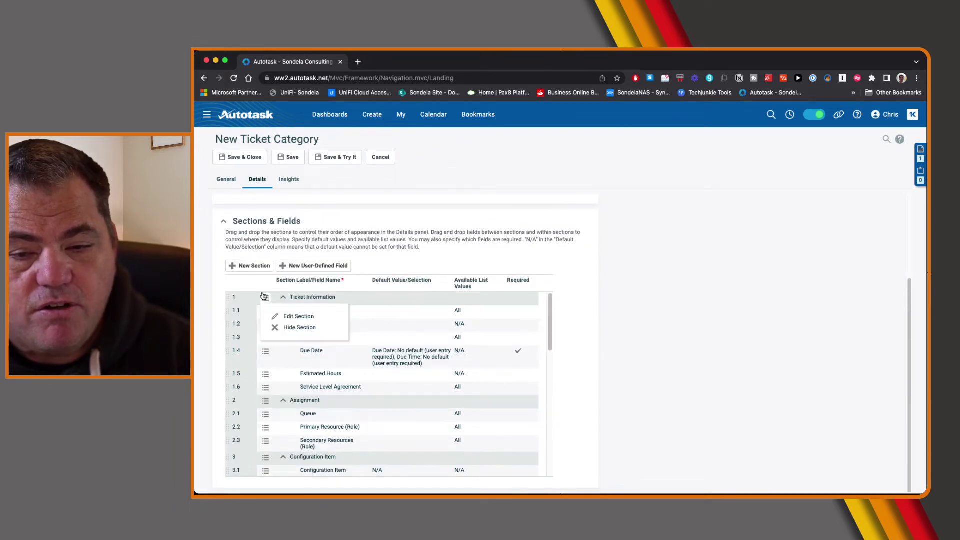
pyautogui.click(265, 265)
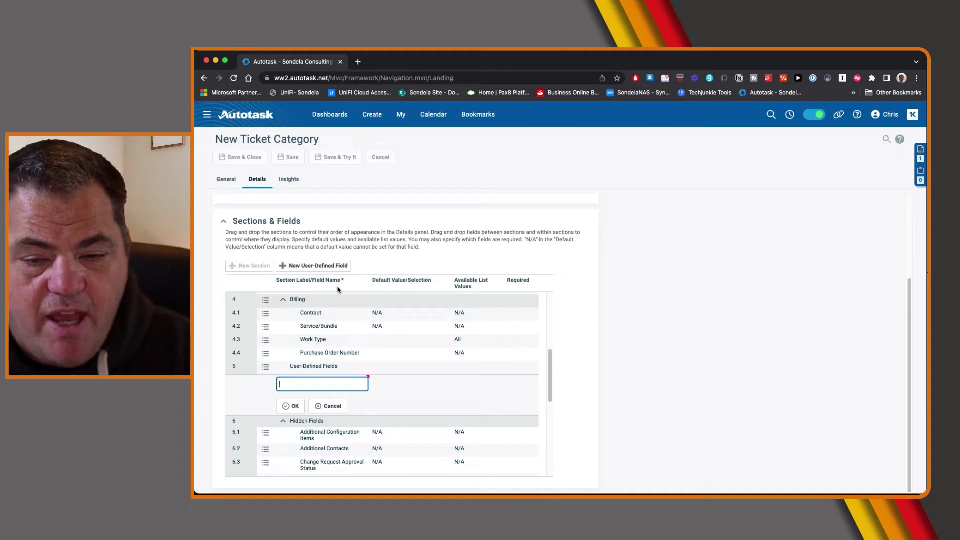
pyautogui.write('New User Details')
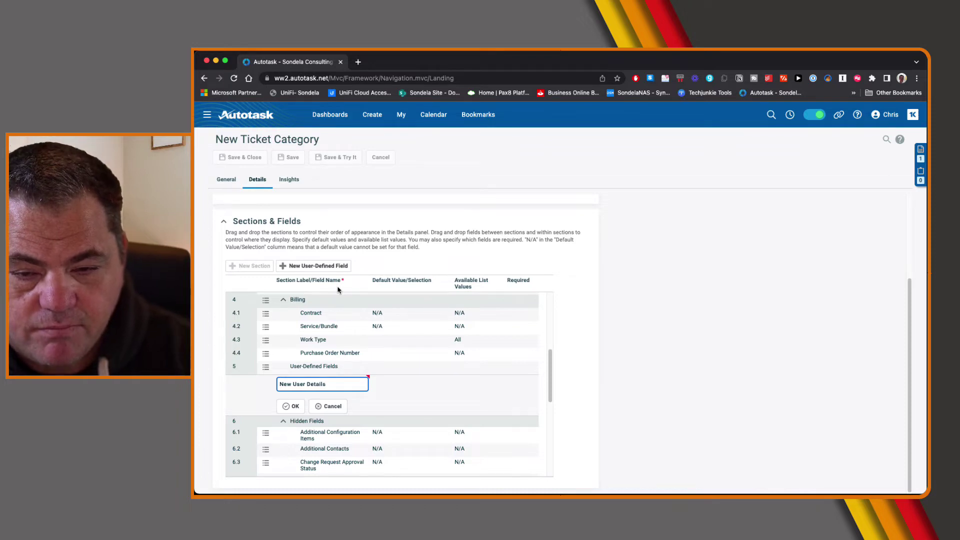
pyautogui.press('Return')
# Step: Drag the New User Details section to the top of the Sections & Fields list
pyautogui.scroll(-3, 377, 444)
pyautogui.scroll(-1, 375, 443)
pyautogui.scroll(-1, 358, 440)
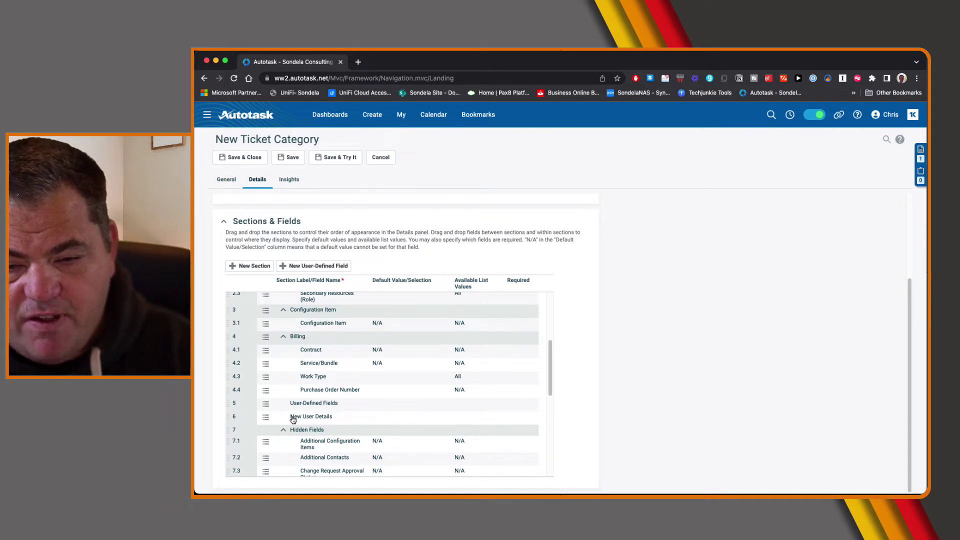
pyautogui.click(263, 421)
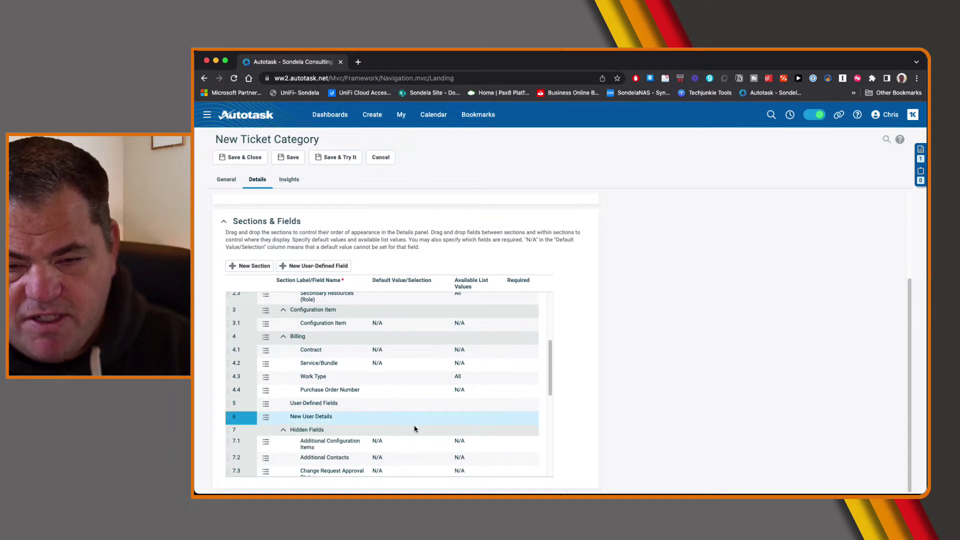
pyautogui.moveTo(264, 416); pyautogui.dragTo(277, 299)
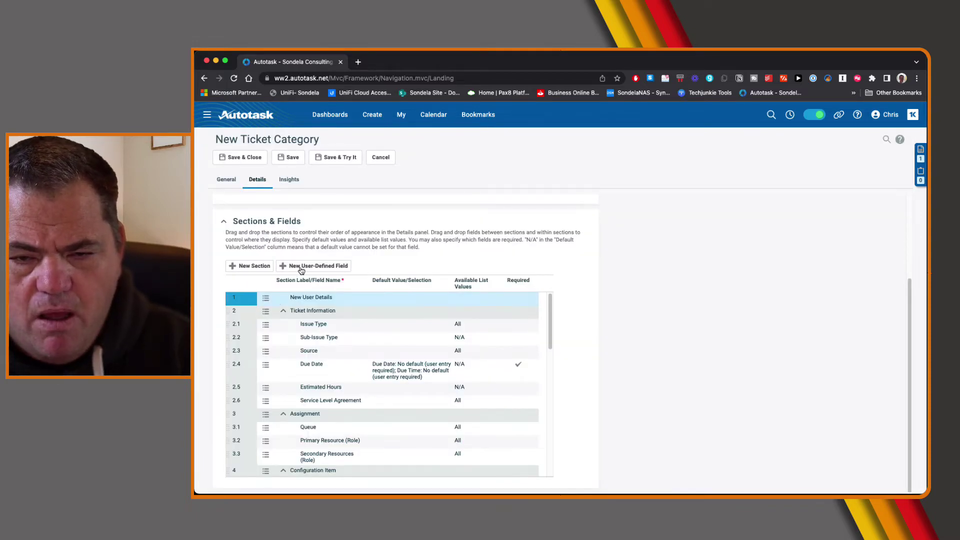
pyautogui.click(309, 270)
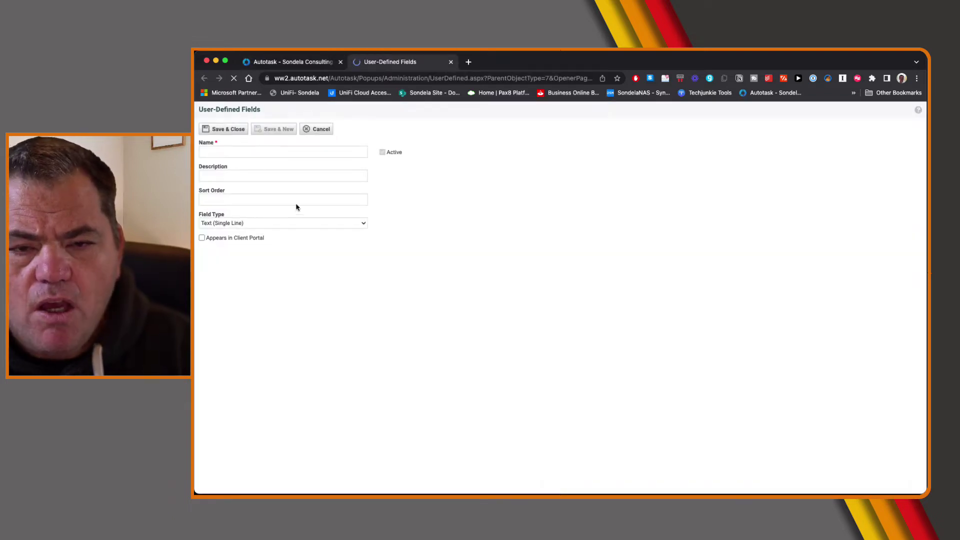
# Step: Create a single-line text UDF named Username, shown in the Client Portal, and save it
pyautogui.click(253, 156)
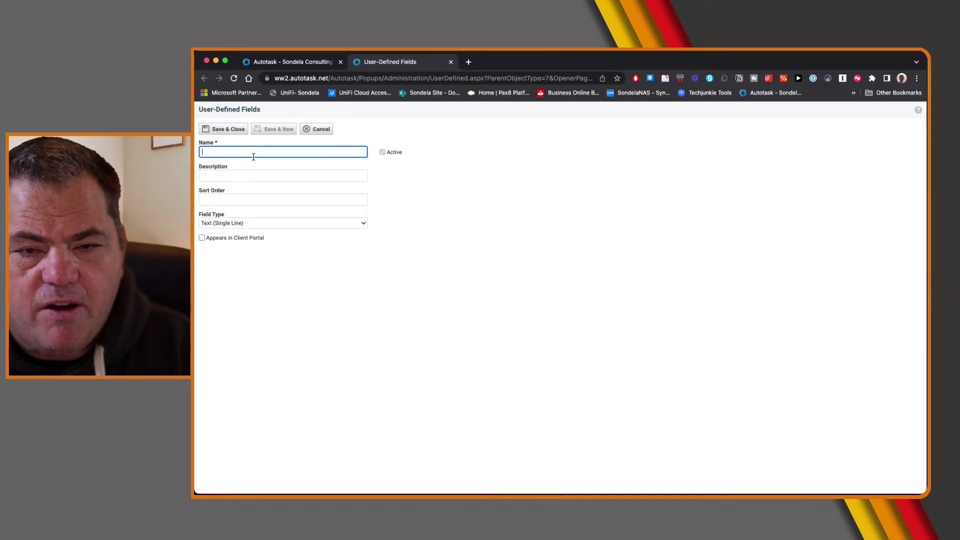
pyautogui.write('Username')
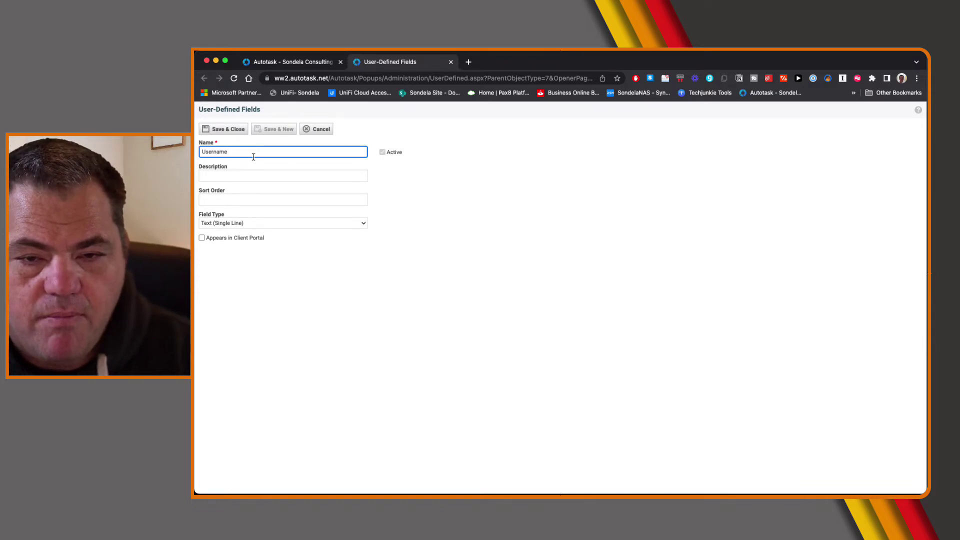
pyautogui.press('Tab')
pyautogui.press('Tab')
pyautogui.press('Tab')
pyautogui.press('Tab')
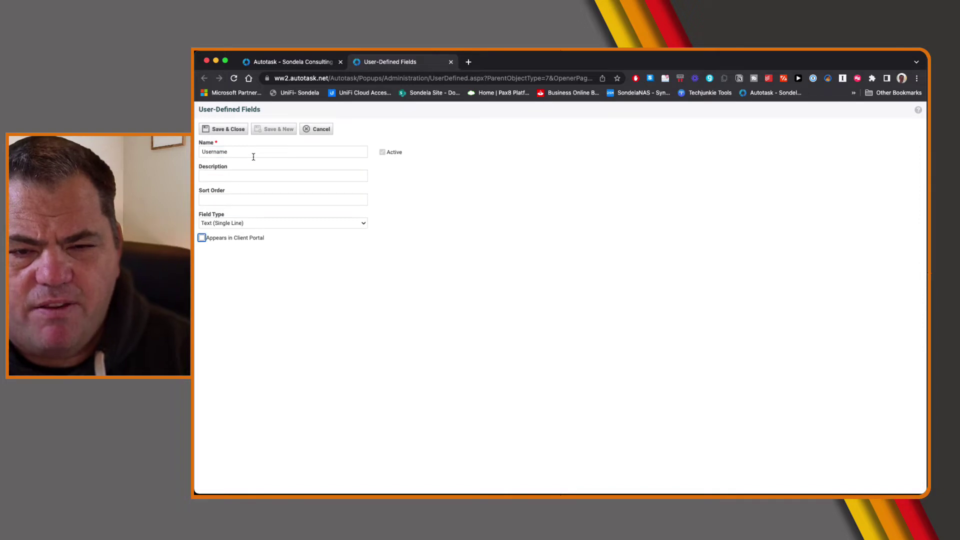
pyautogui.press('space')
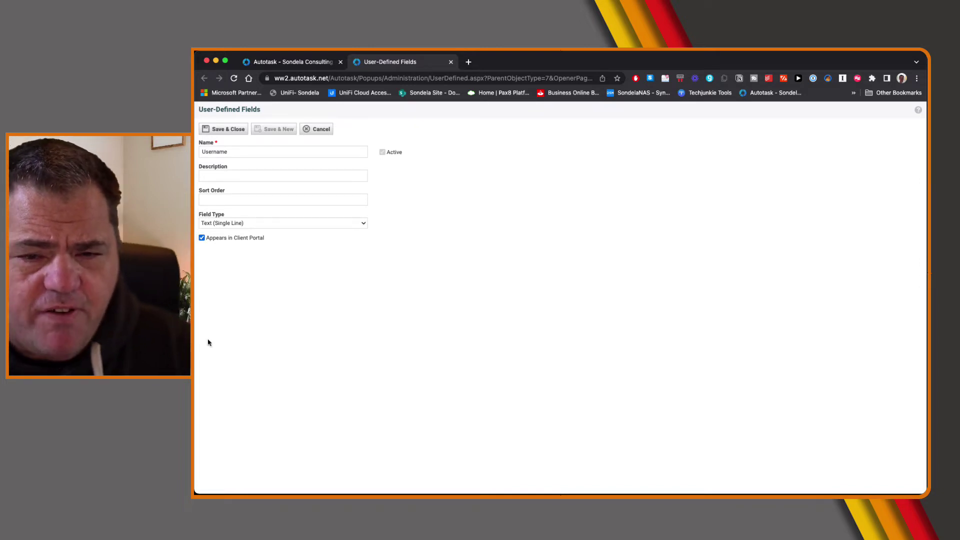
pyautogui.click(226, 222)
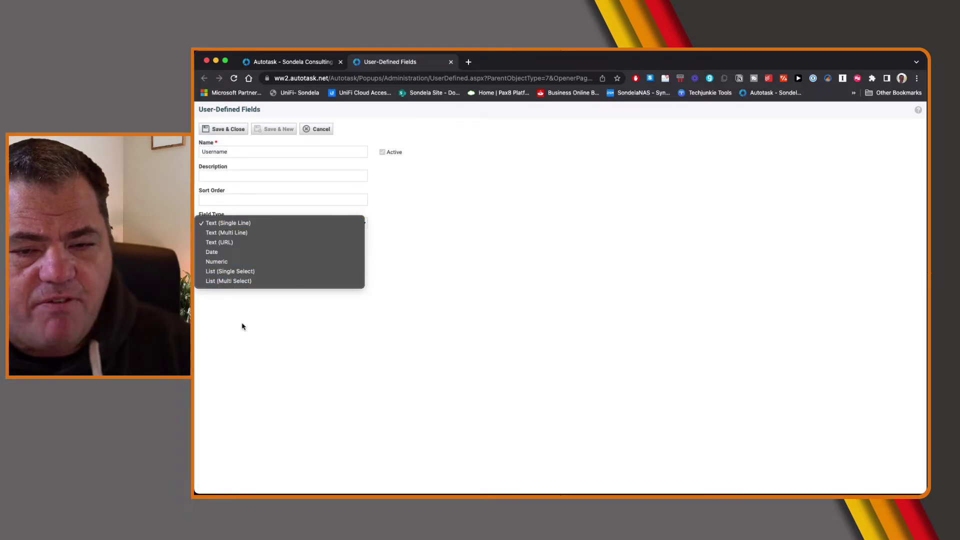
pyautogui.click(229, 224)
pyautogui.click(218, 131)
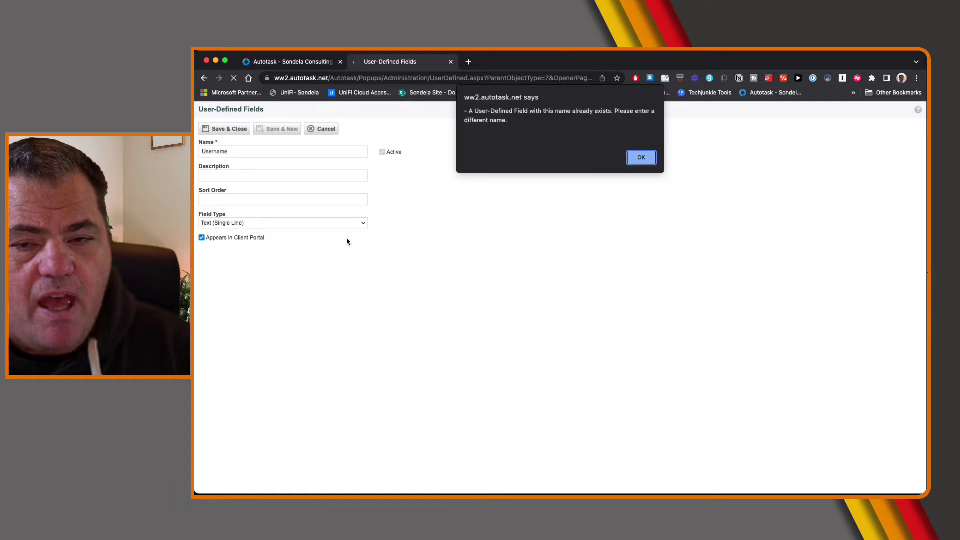
# Step: After the duplicate-name warning, rename the field to Username 1 and save it
pyautogui.click(640, 157)
pyautogui.click(267, 157)
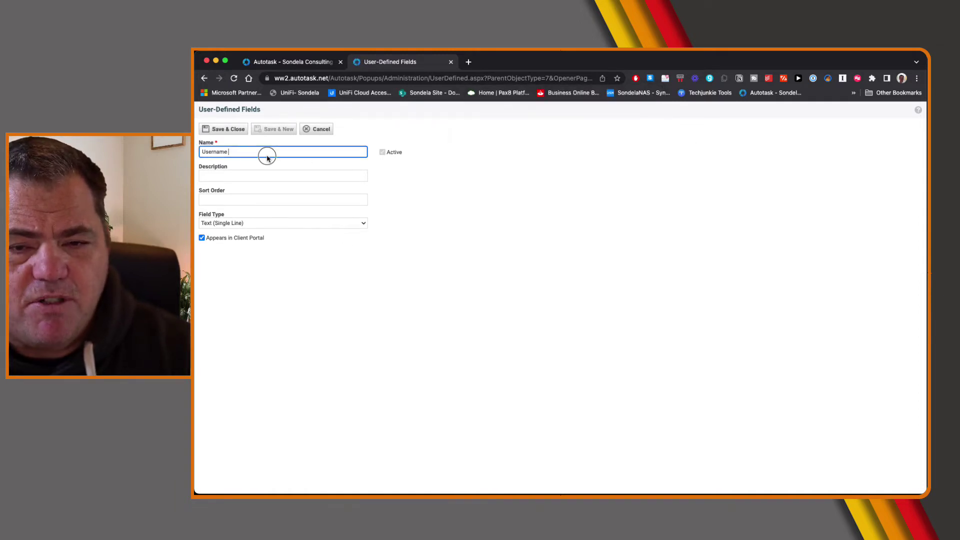
pyautogui.write('1')
pyautogui.click(225, 130)
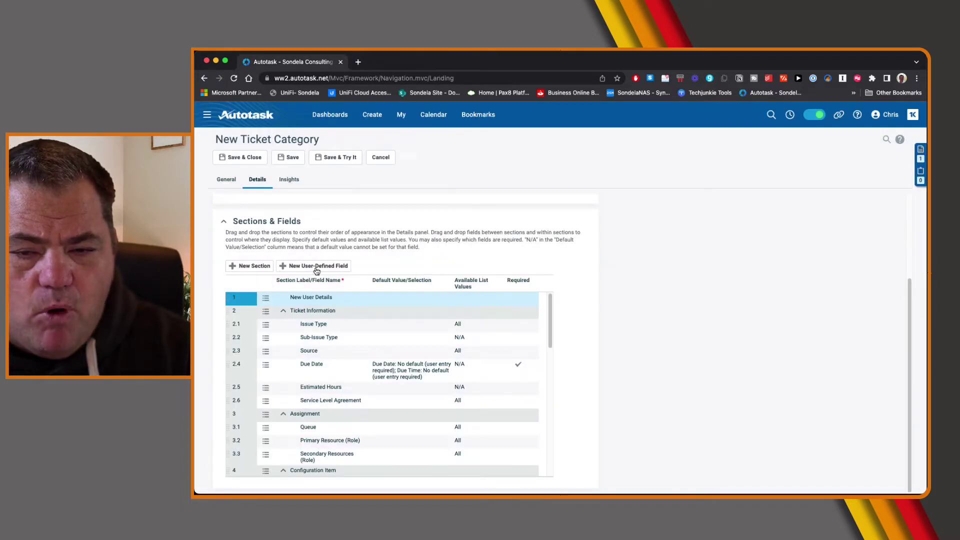
# Step: Add a single-line text UDF named Department1, shown in the Client Portal, and save it
pyautogui.click(316, 267)
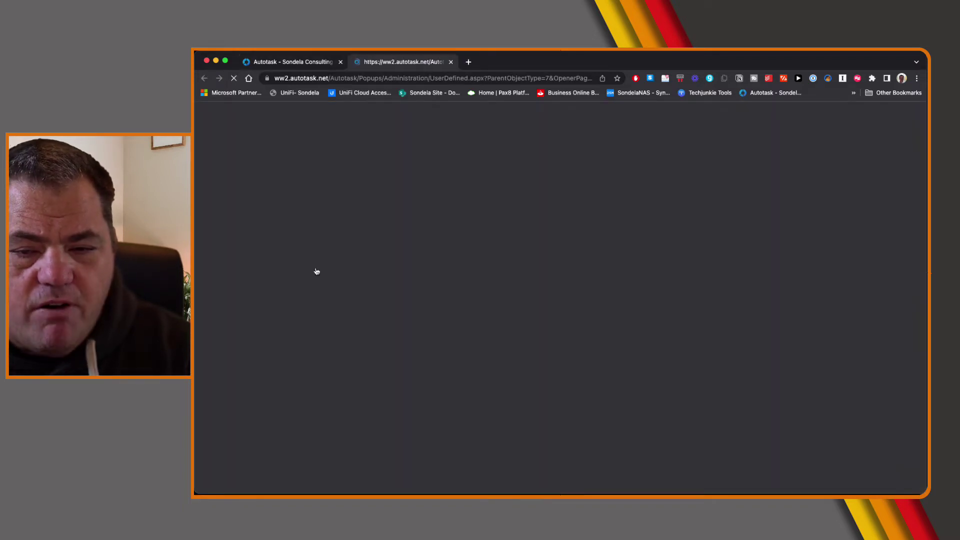
pyautogui.click(217, 151)
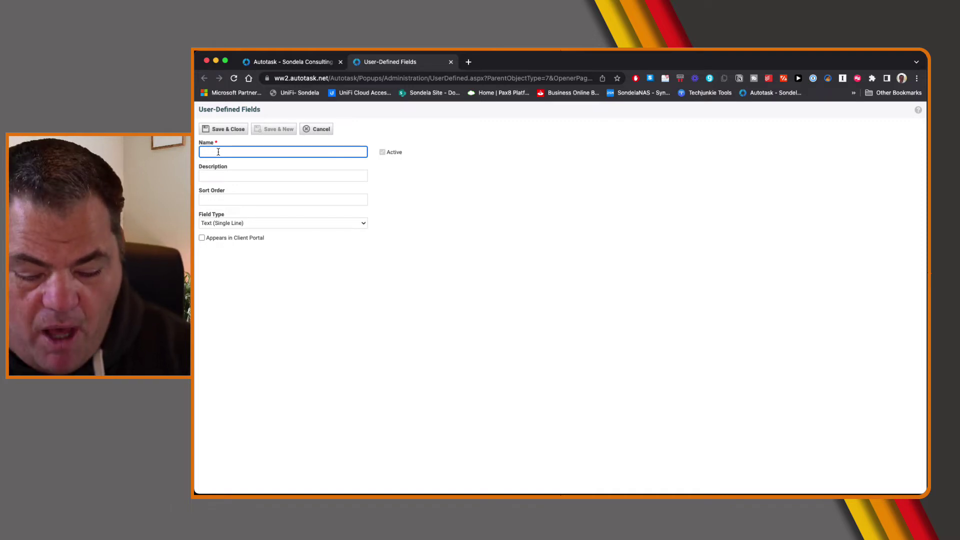
pyautogui.write('Departmn')
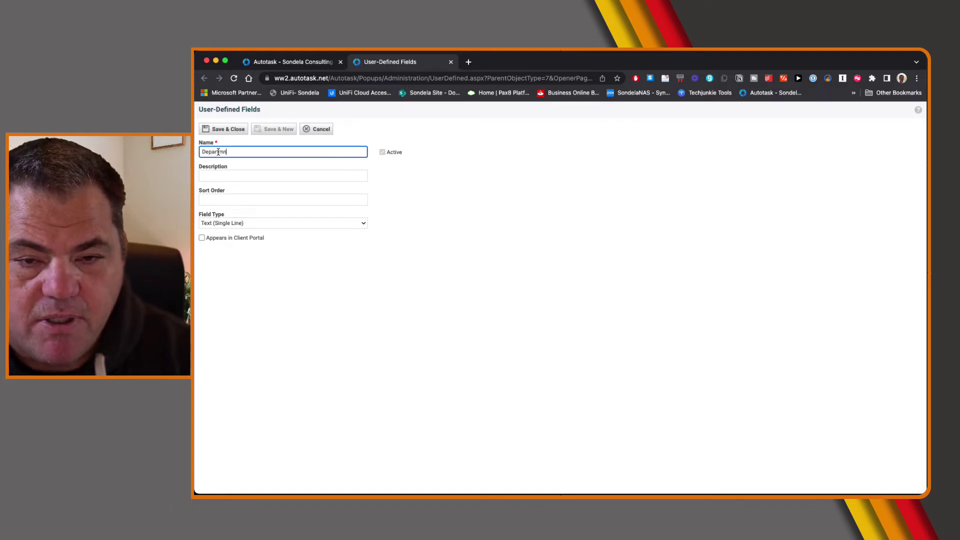
pyautogui.write('ent')
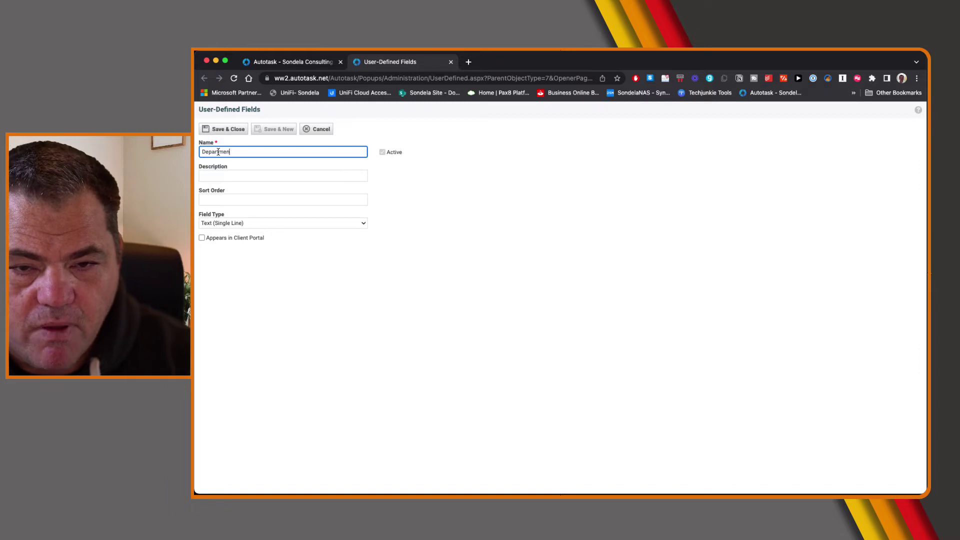
pyautogui.press('Tab')
pyautogui.press('Tab')
pyautogui.press('Tab')
pyautogui.click(220, 239)
pyautogui.click(239, 149)
pyautogui.click(228, 130)
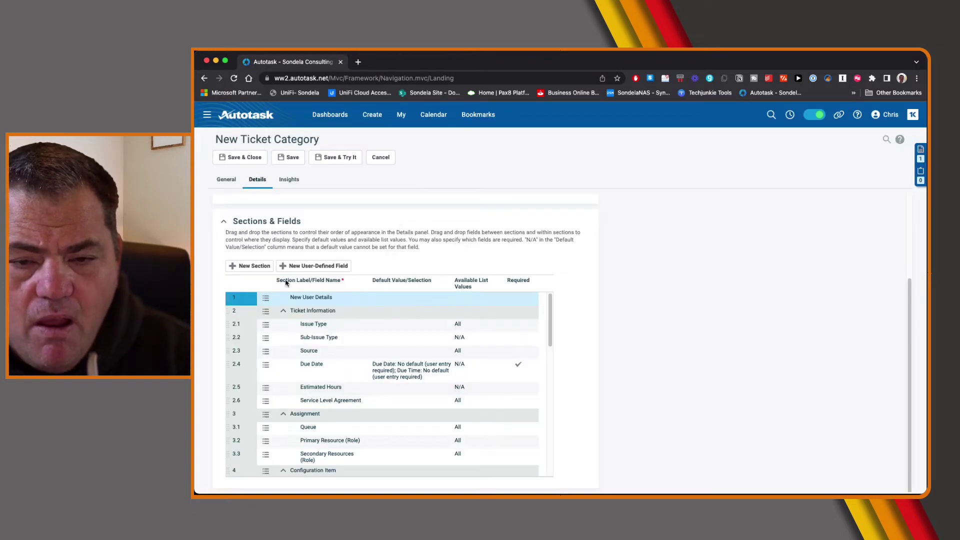
# Step: Create a Services Needed UDF with field type List (Multi Select)
pyautogui.click(308, 267)
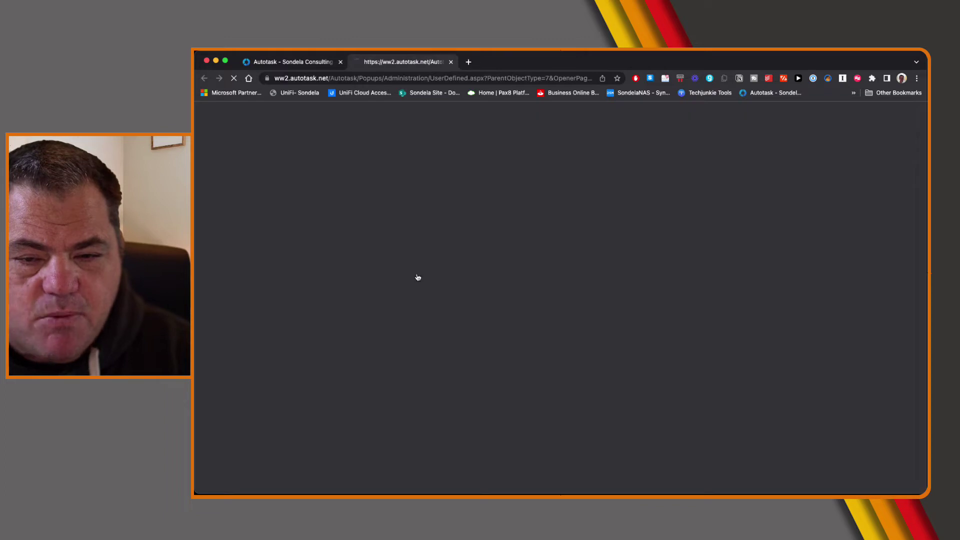
pyautogui.click(228, 154)
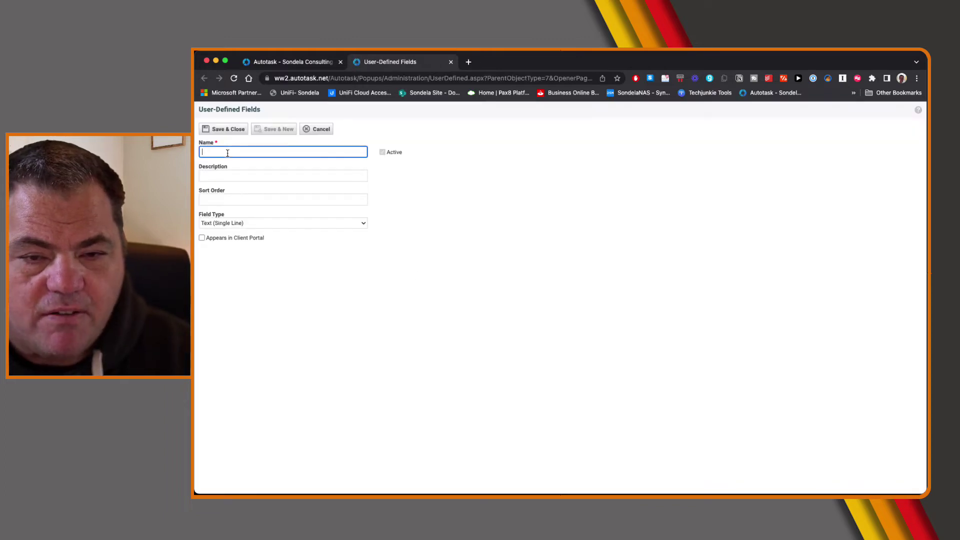
pyautogui.write('Service ')
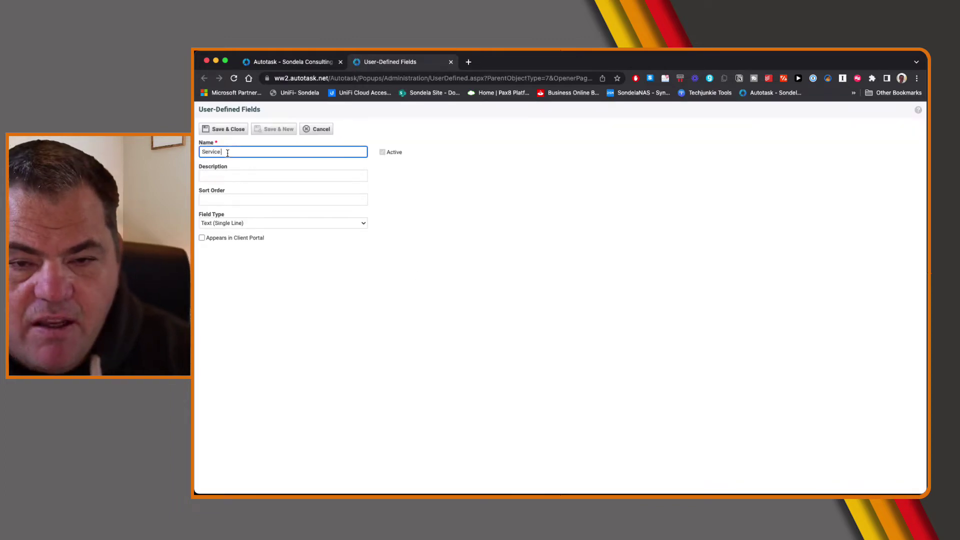
pyautogui.write(' Needed')
pyautogui.press('Tab')
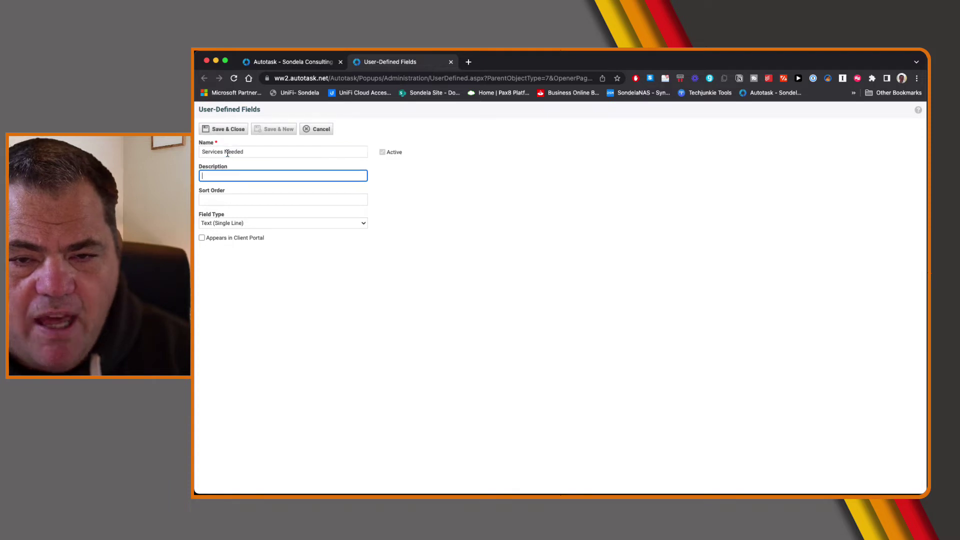
pyautogui.click(244, 223)
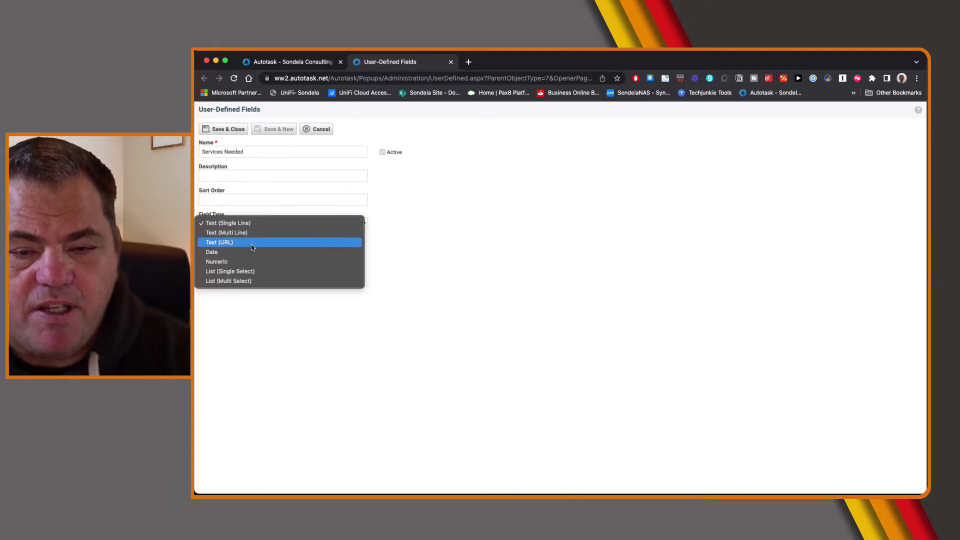
pyautogui.click(250, 274)
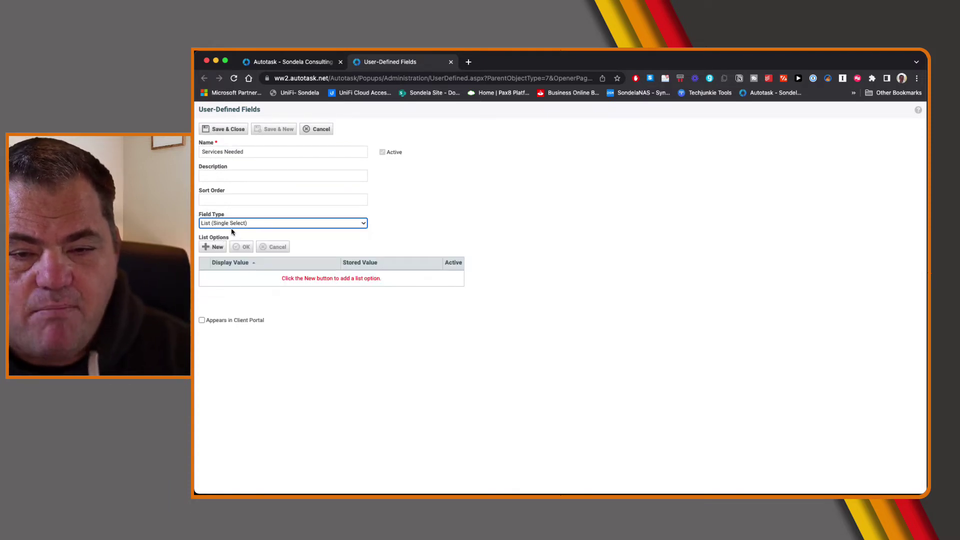
pyautogui.click(213, 247)
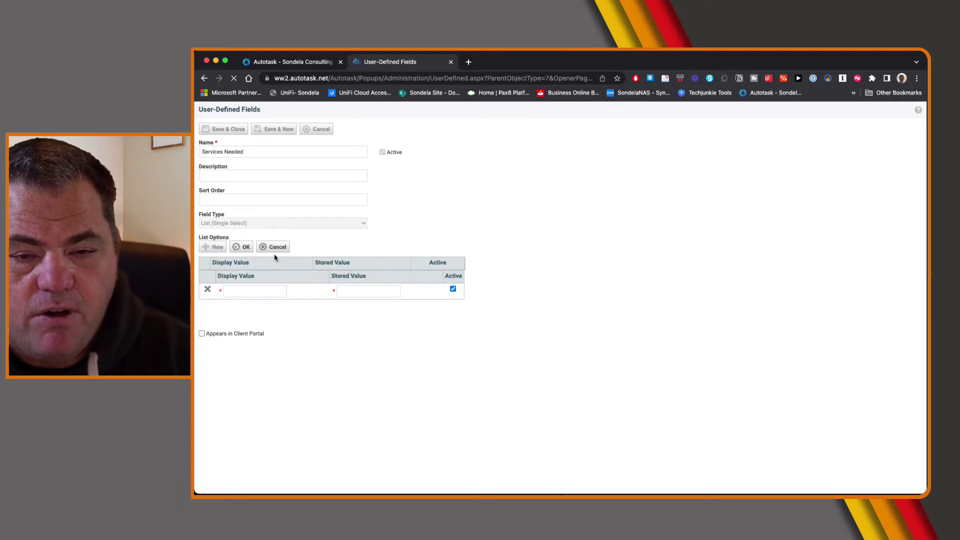
pyautogui.click(276, 249)
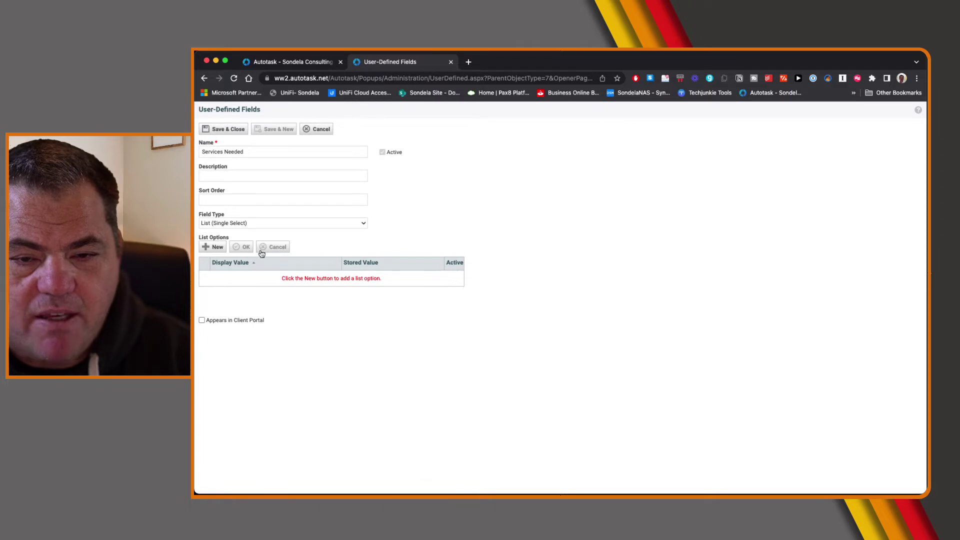
pyautogui.click(250, 223)
pyautogui.click(211, 237)
# Step: Add Office 365 and Azure as the list's options
pyautogui.click(209, 249)
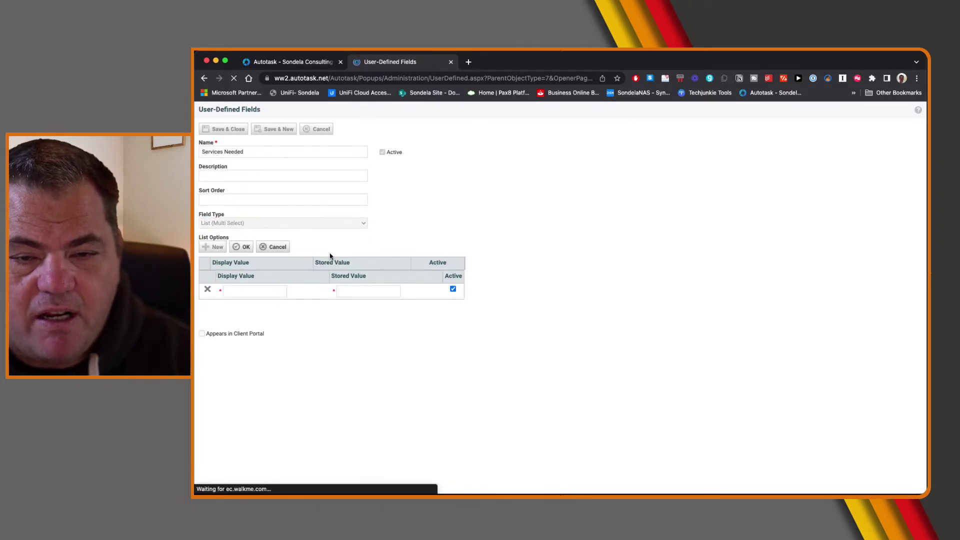
pyautogui.write('O')
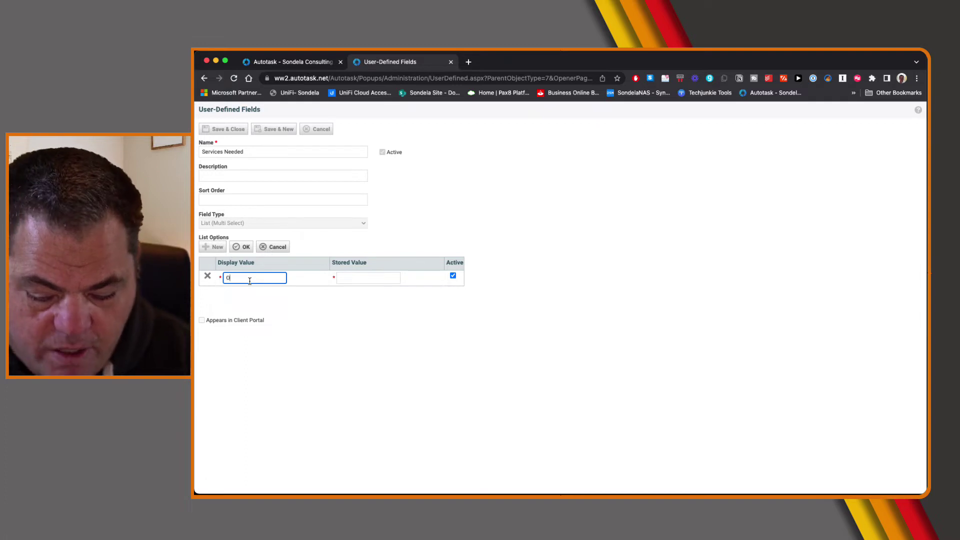
pyautogui.write('ffice 365')
pyautogui.press('Tab')
pyautogui.write('Off')
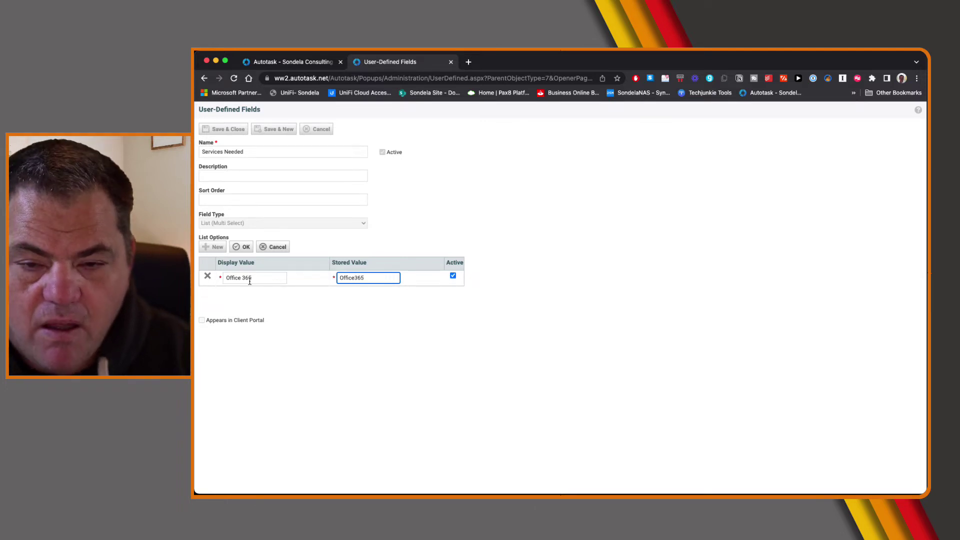
pyautogui.click(244, 247)
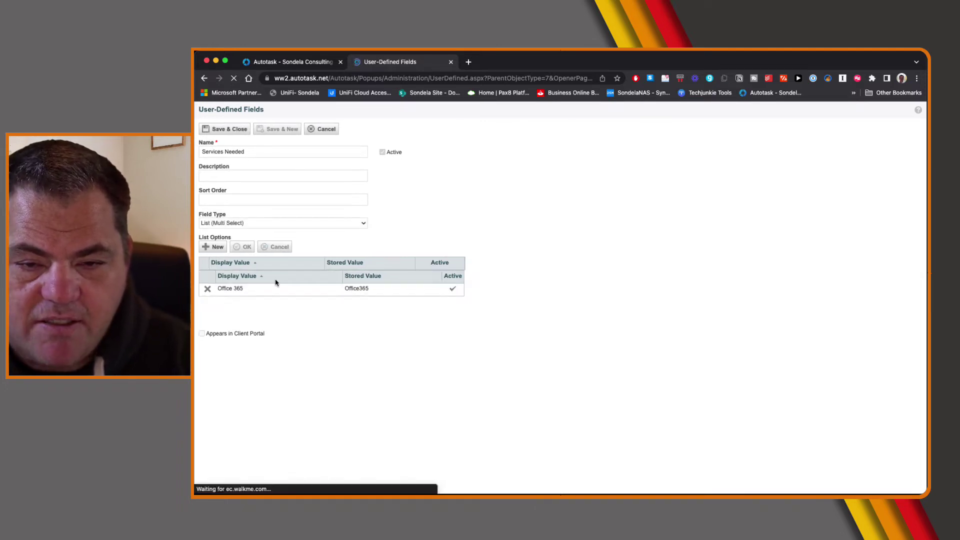
pyautogui.click(214, 247)
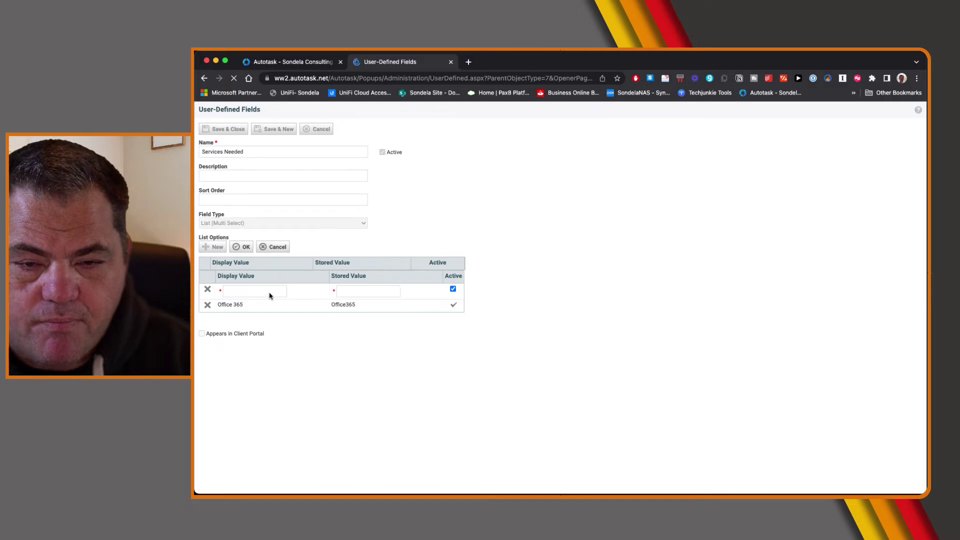
pyautogui.write('Azure')
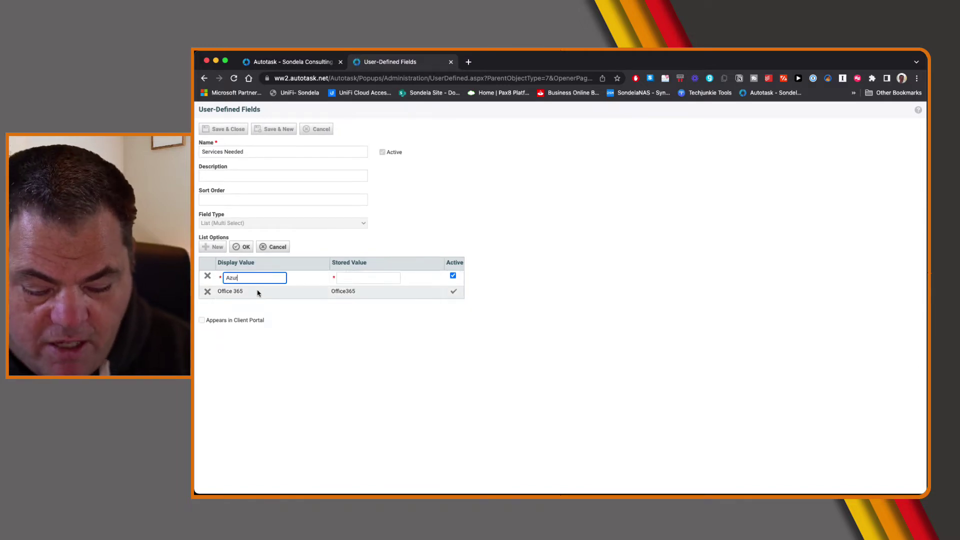
pyautogui.press('Tab')
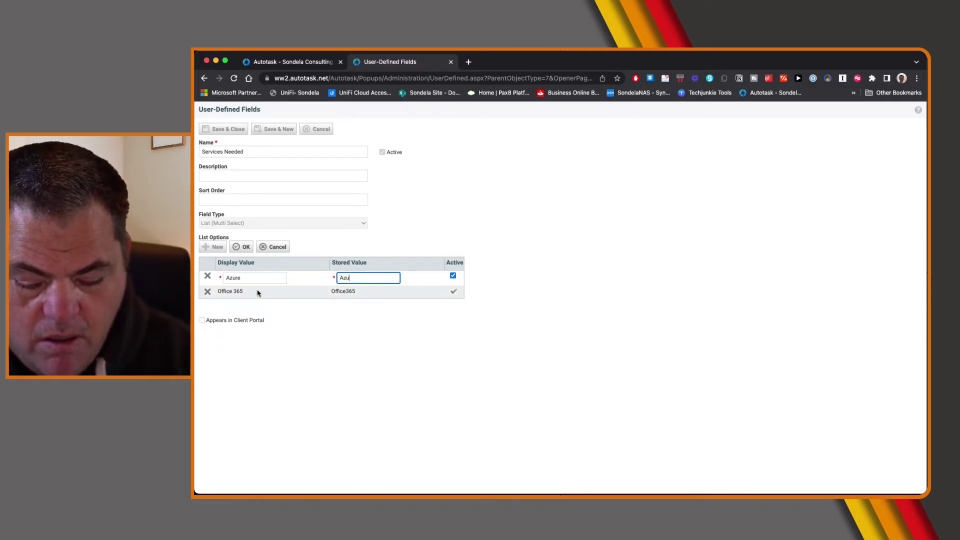
pyautogui.click(243, 247)
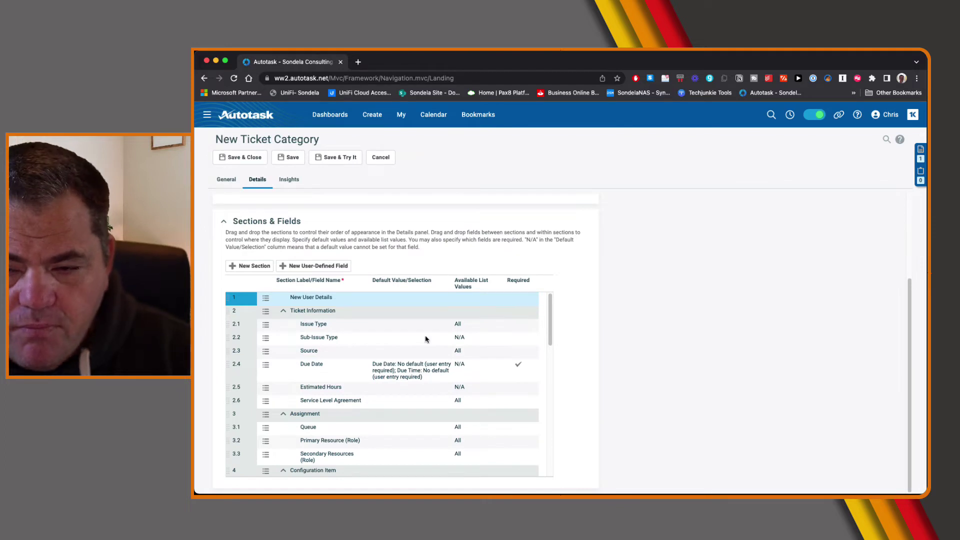
# Step: Make the Department1 and Services Needed fields visible in the New User Details section
pyautogui.scroll(-10, 430, 389)
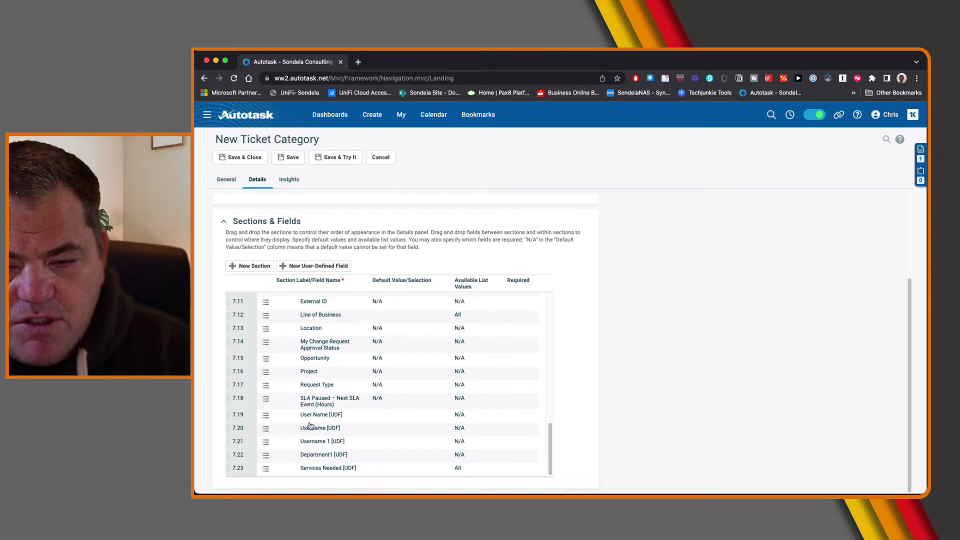
pyautogui.moveTo(273, 454); pyautogui.dragTo(354, 388)
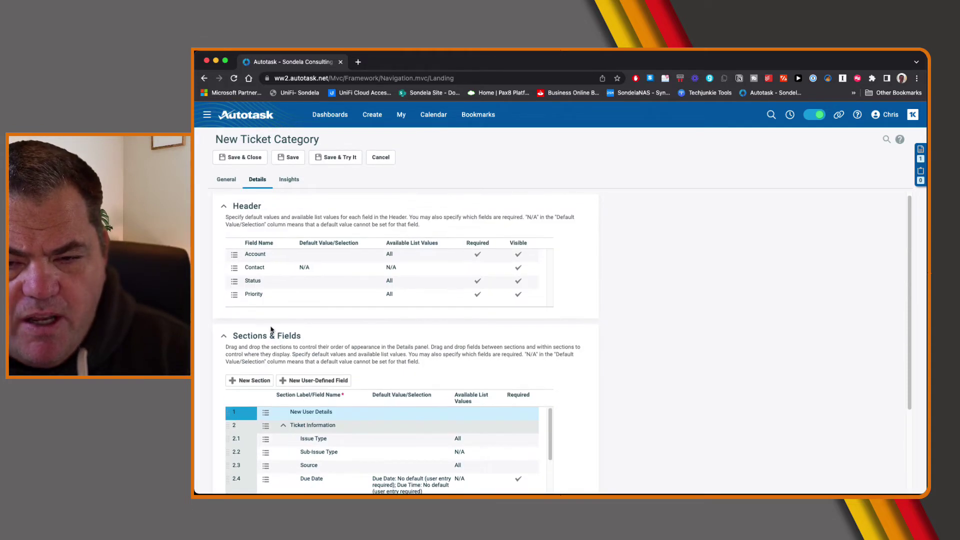
pyautogui.click(298, 415)
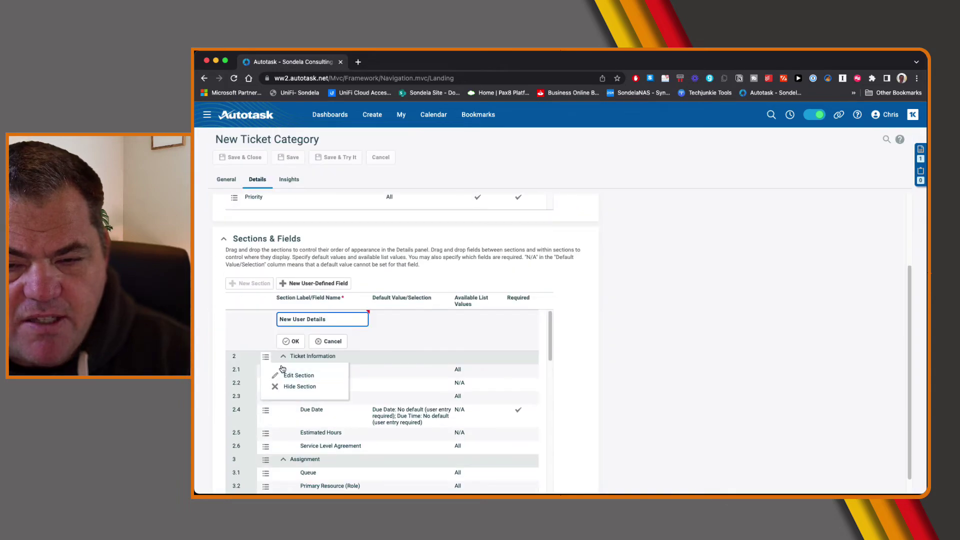
pyautogui.click(330, 341)
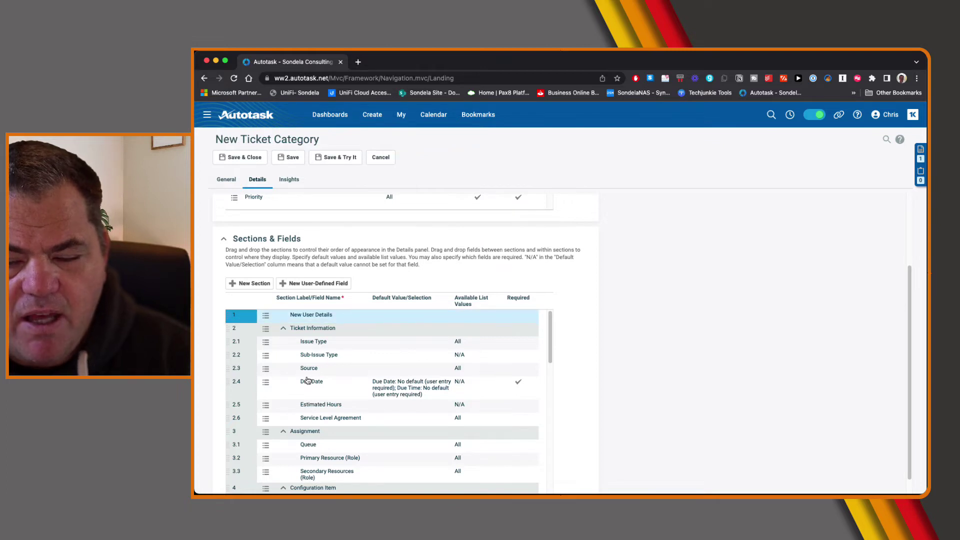
pyautogui.scroll(-10, 280, 381)
pyautogui.scroll(-5, 308, 381)
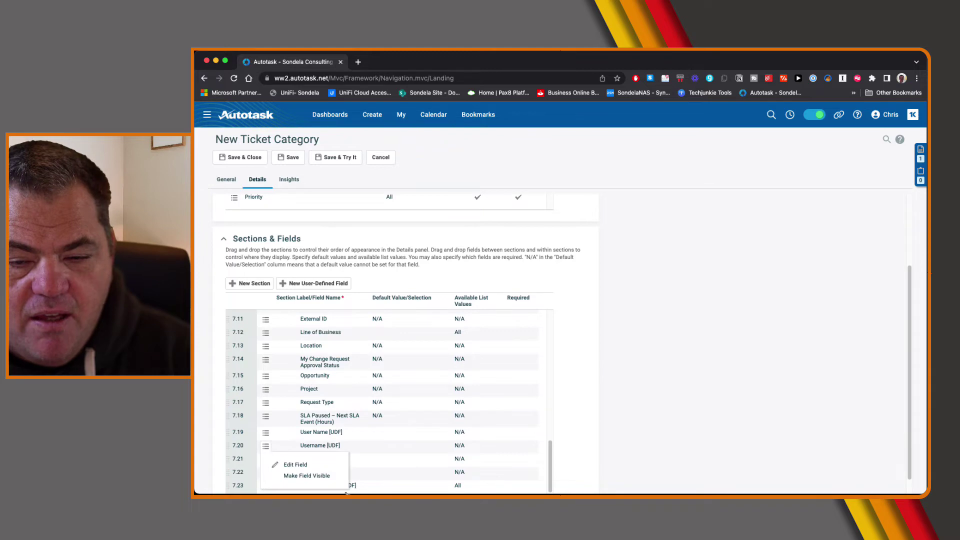
pyautogui.click(263, 469)
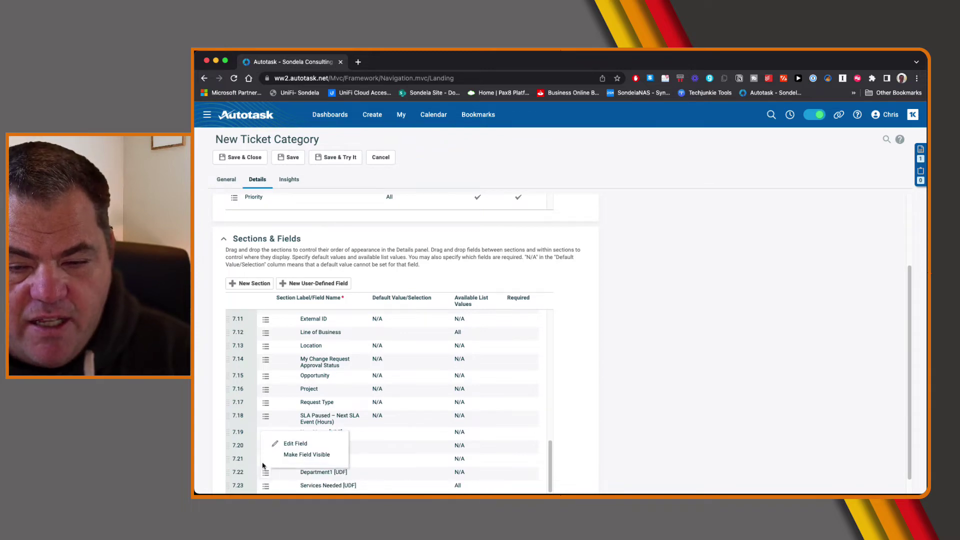
pyautogui.click(307, 454)
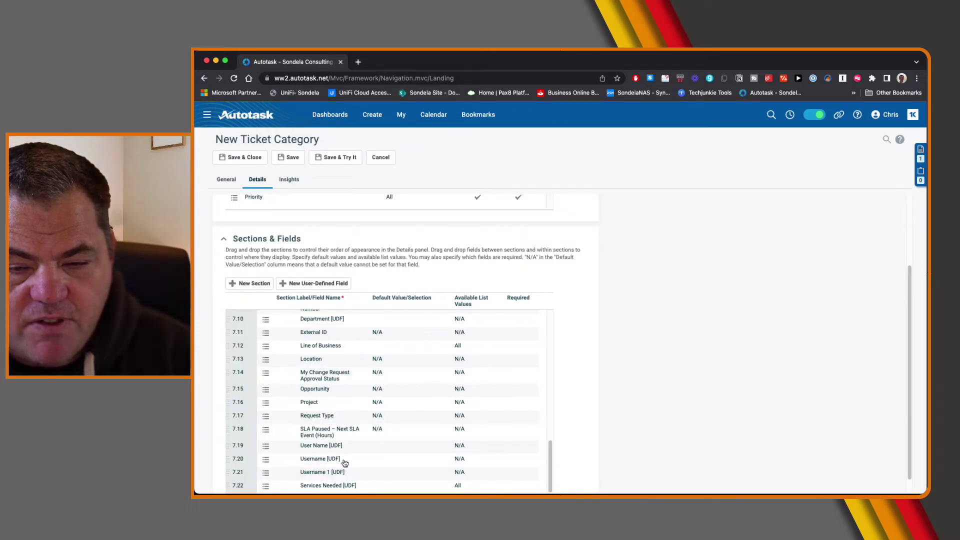
pyautogui.scroll(-1, 344, 462)
pyautogui.click(266, 468)
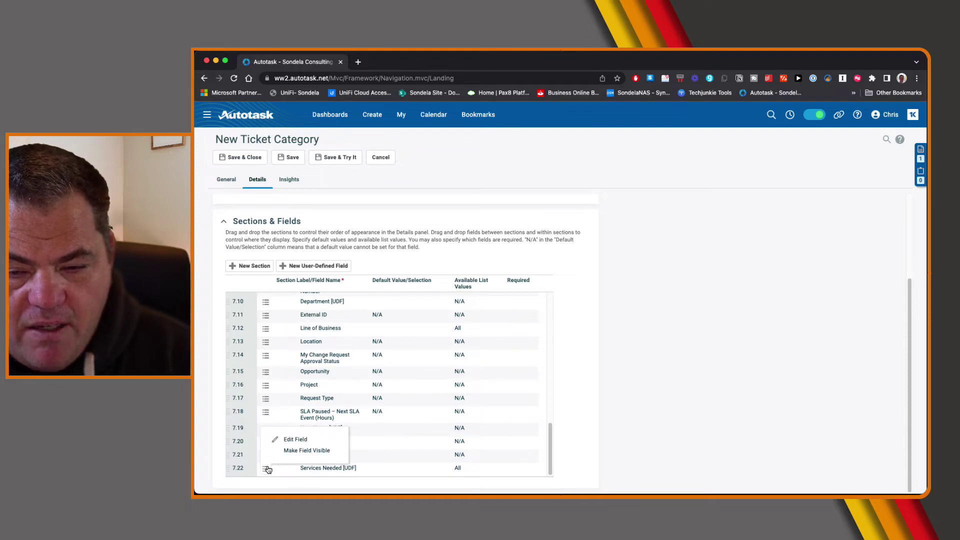
pyautogui.click(300, 451)
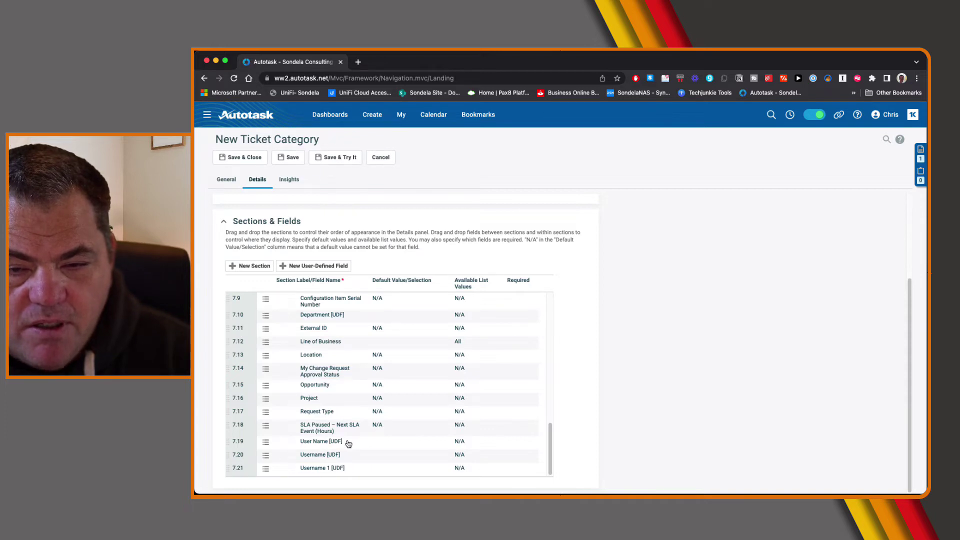
# Step: Make the Username 1 field visible, then Save & Try It
pyautogui.scroll(1, 348, 443)
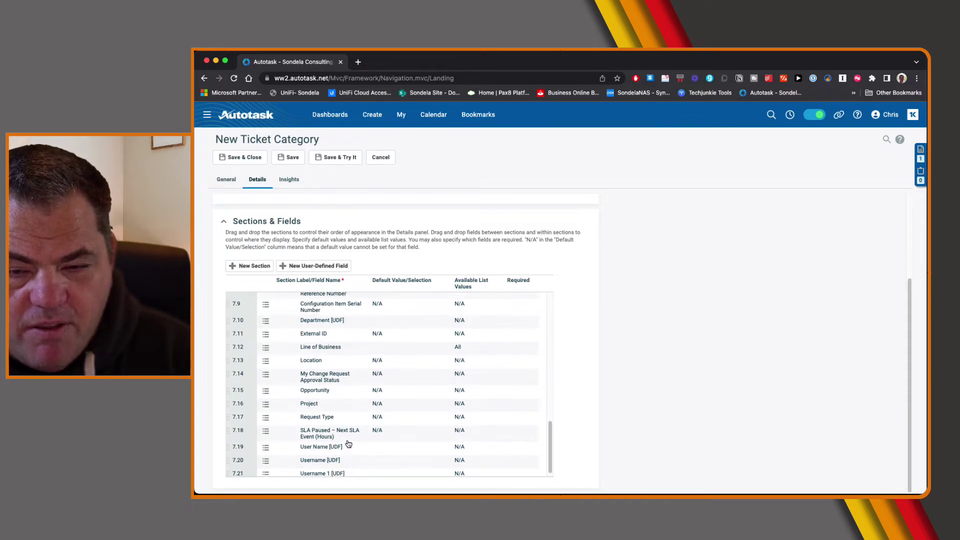
pyautogui.scroll(3, 349, 443)
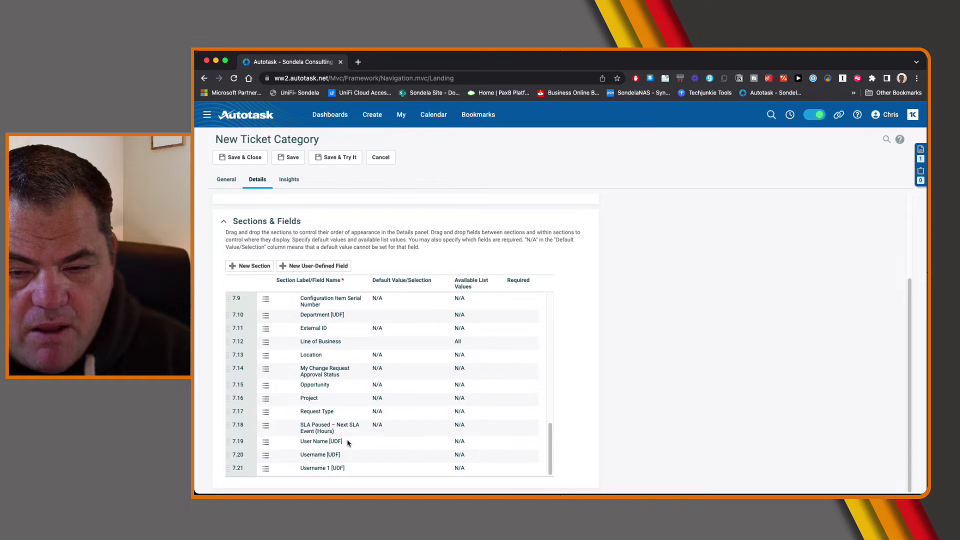
pyautogui.scroll(15, 348, 443)
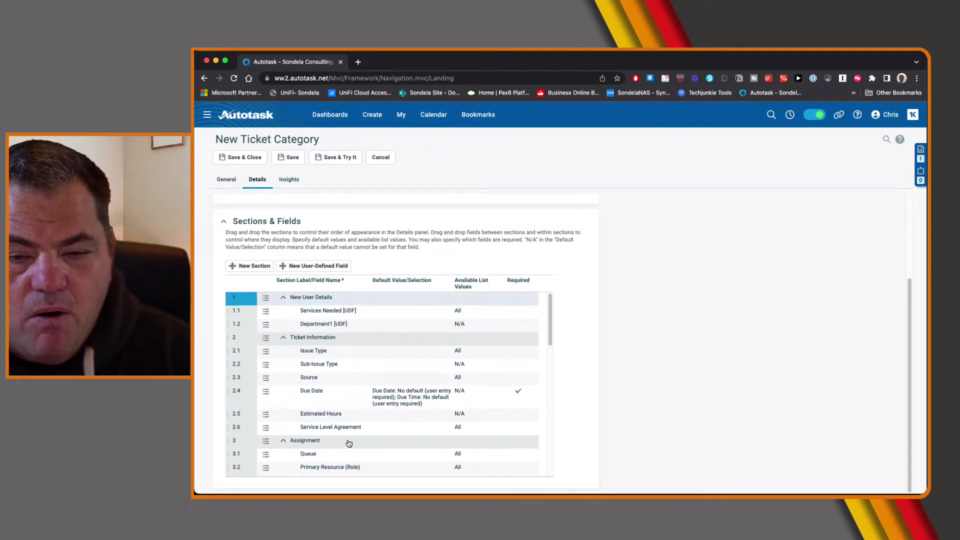
pyautogui.scroll(2, 349, 444)
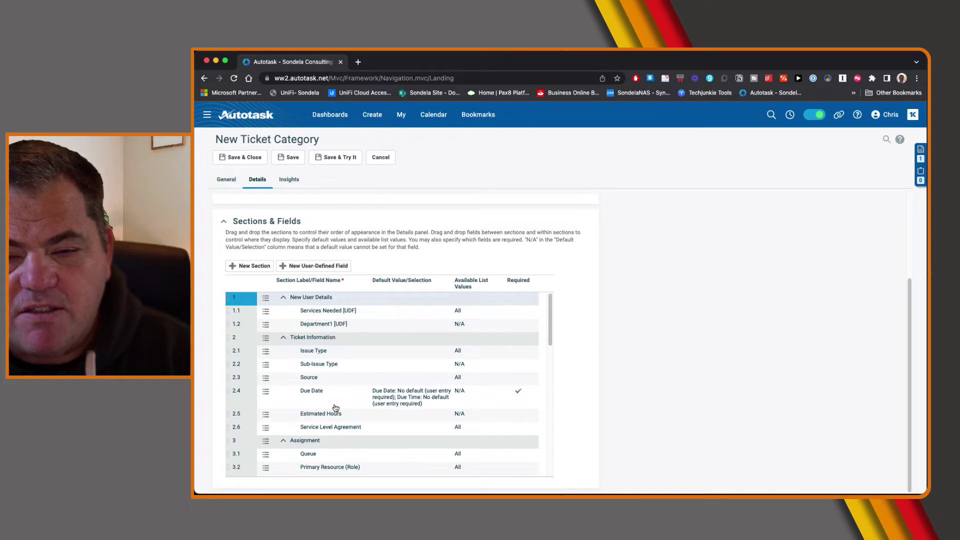
pyautogui.scroll(-15, 335, 409)
pyautogui.click(266, 468)
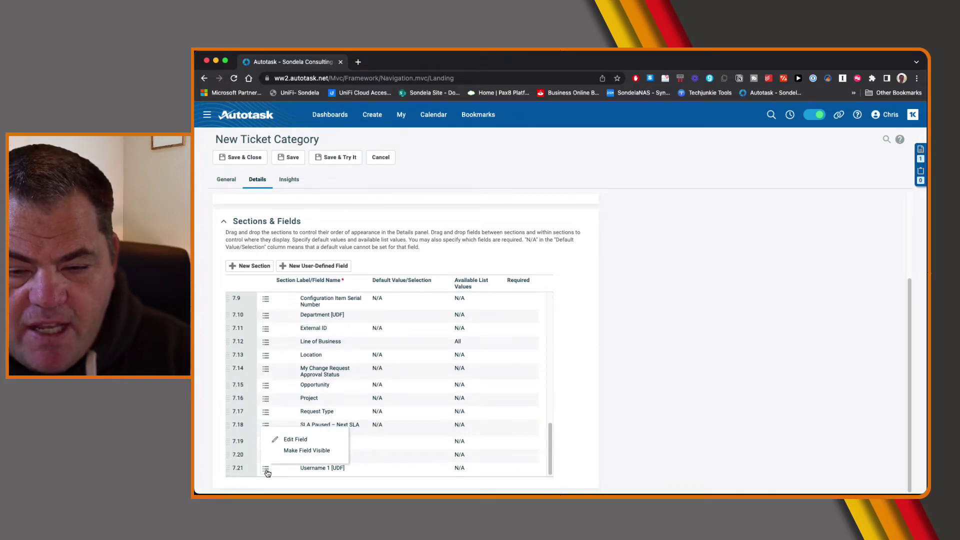
pyautogui.click(314, 451)
pyautogui.scroll(12, 314, 452)
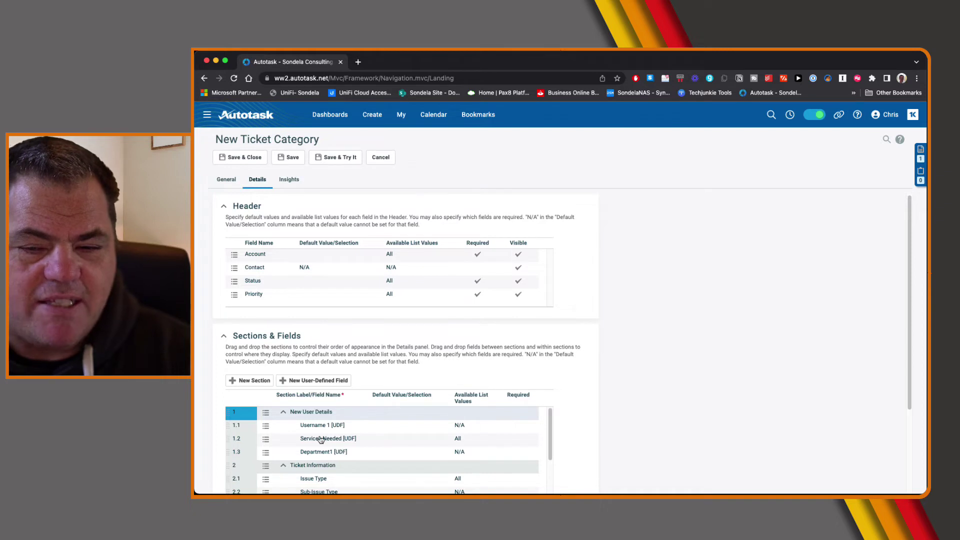
pyautogui.click(333, 158)
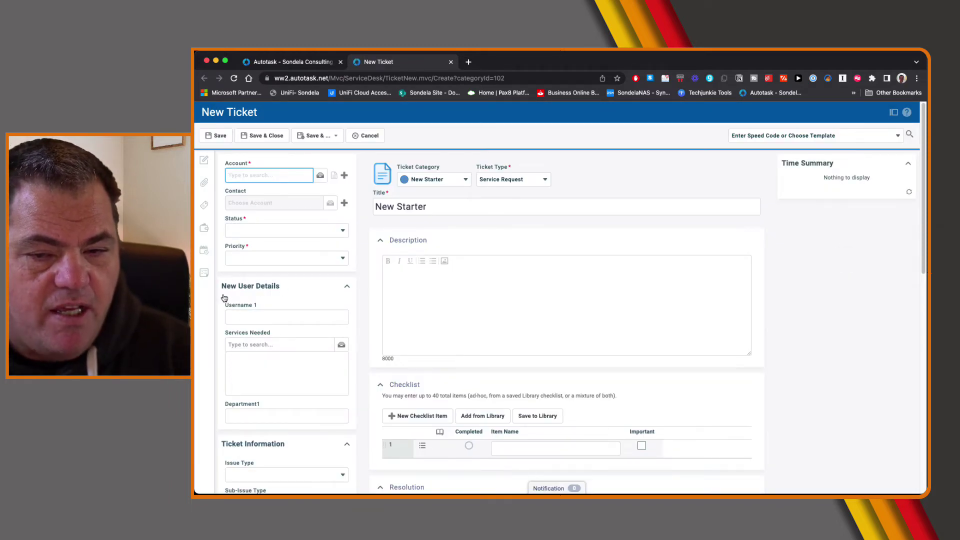
# Step: Check the Services Needed values and Department1 field on the test ticket, then return to the category
pyautogui.click(340, 345)
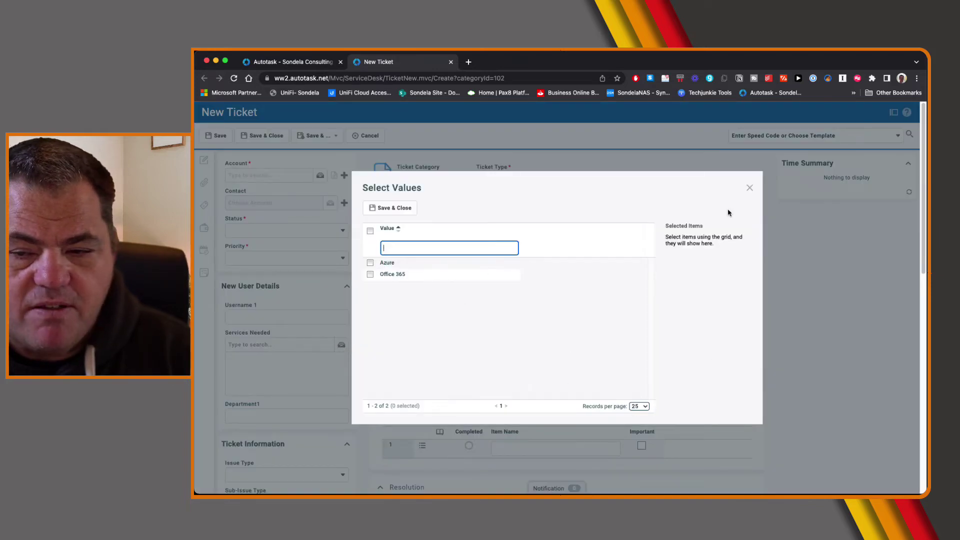
pyautogui.click(749, 187)
pyautogui.click(247, 418)
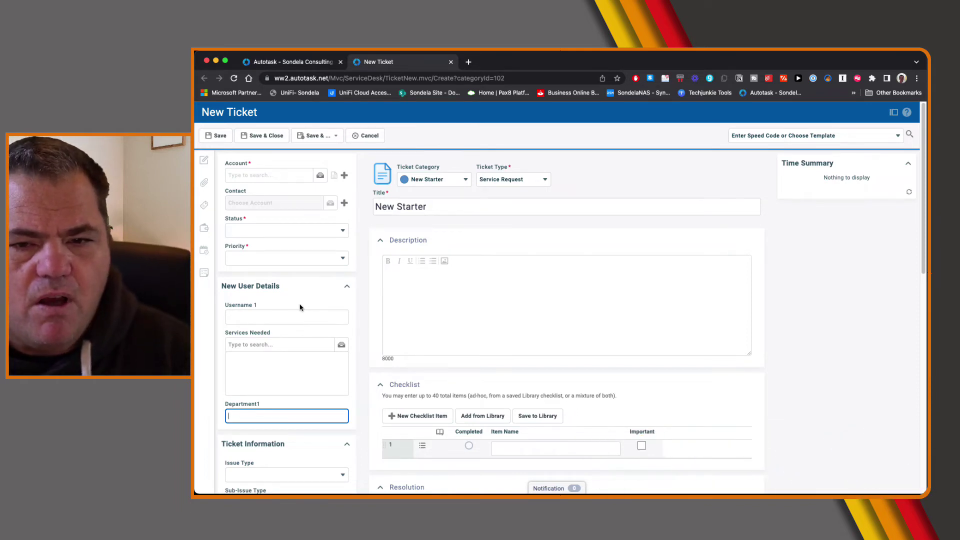
pyautogui.click(299, 64)
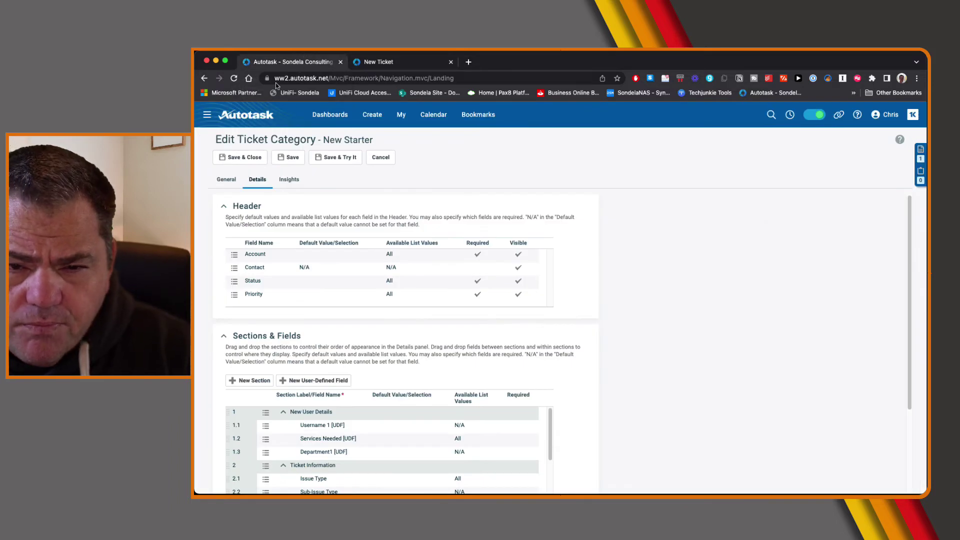
# Step: Go to Admin > Extensions & Integrations > Client Portal Service Request Types
pyautogui.click(330, 114)
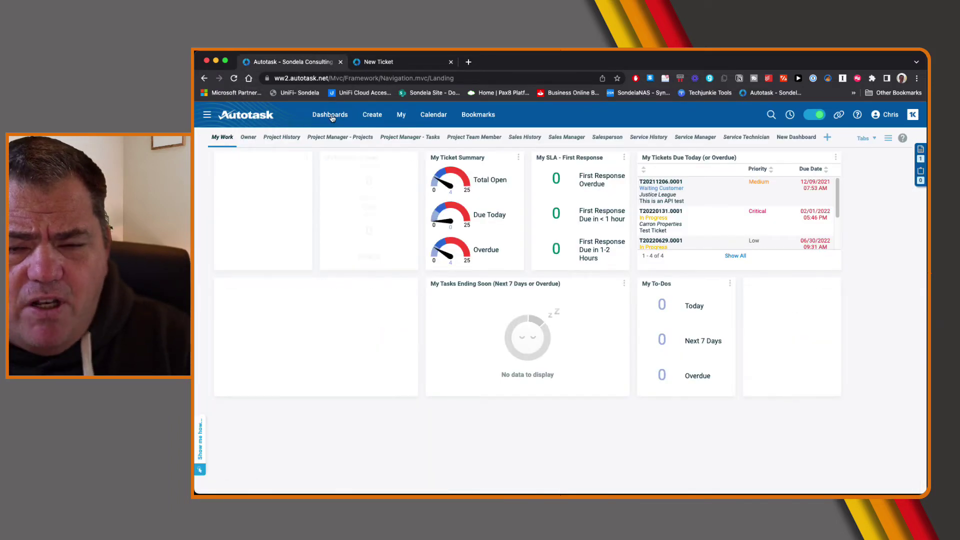
pyautogui.click(208, 115)
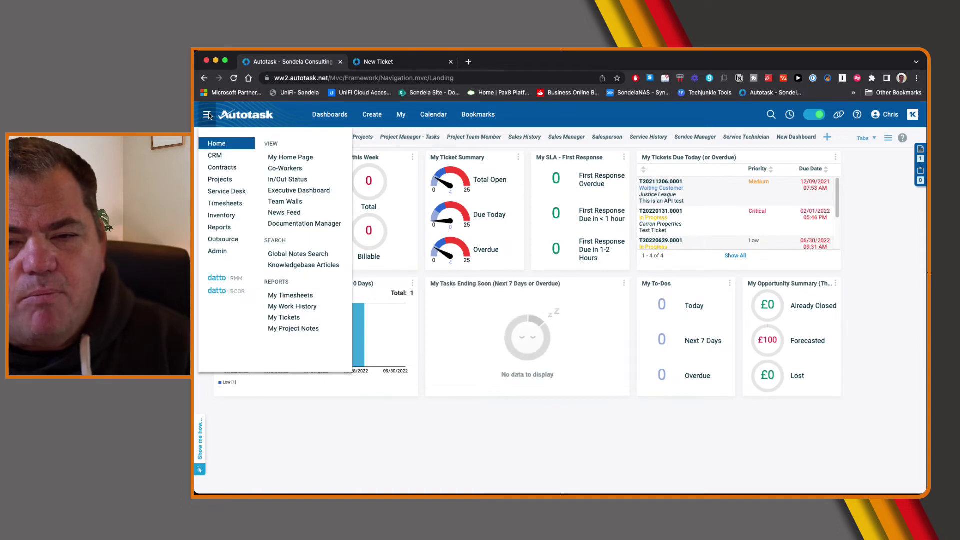
pyautogui.moveTo(227, 254)
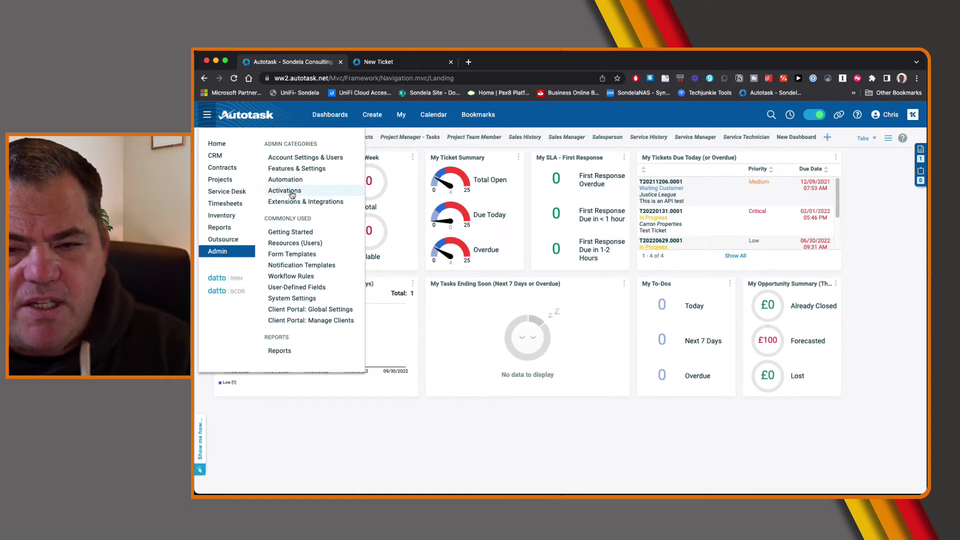
pyautogui.click(290, 203)
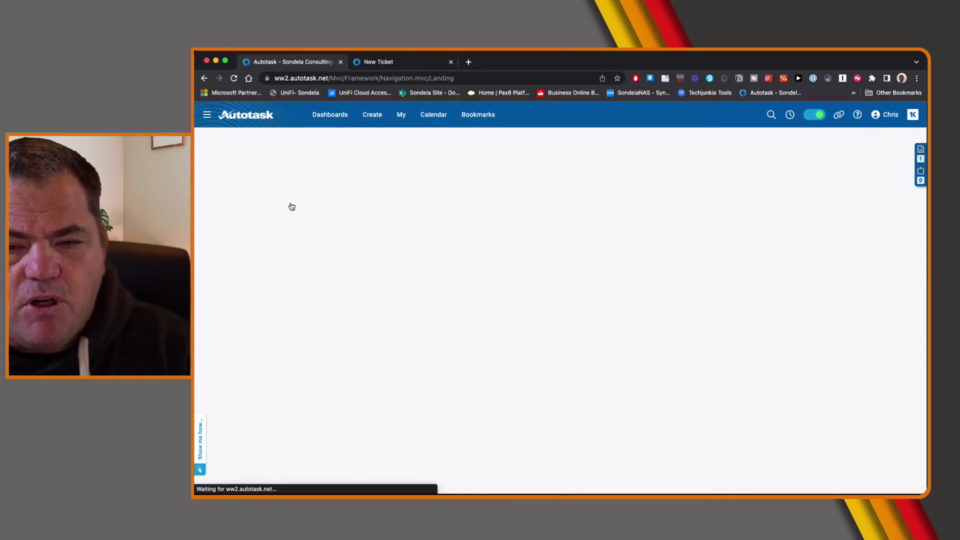
pyautogui.click(295, 209)
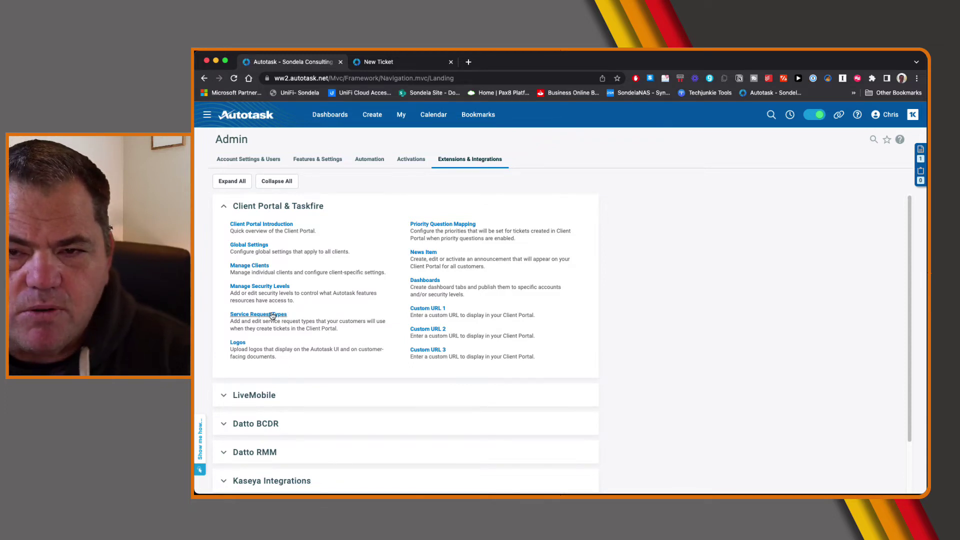
pyautogui.click(273, 316)
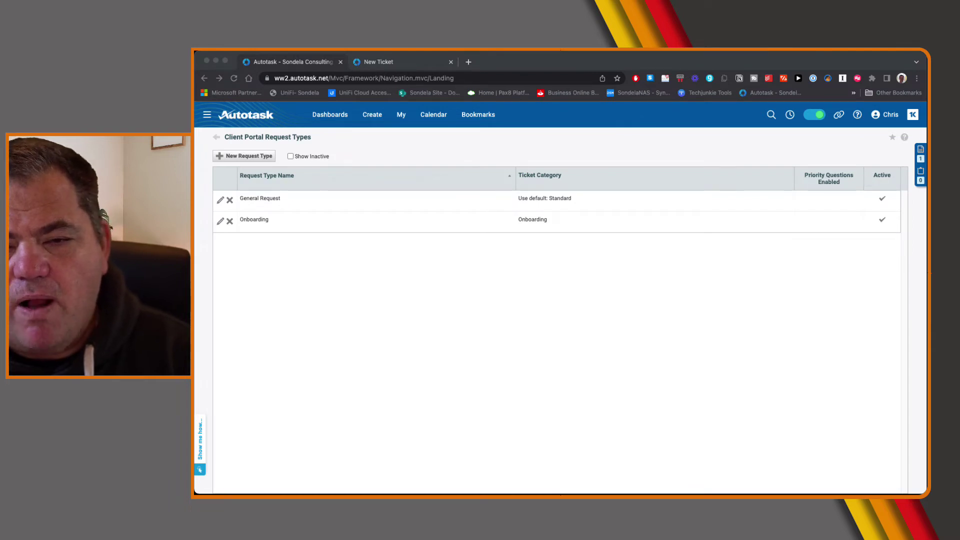
pyautogui.click(247, 157)
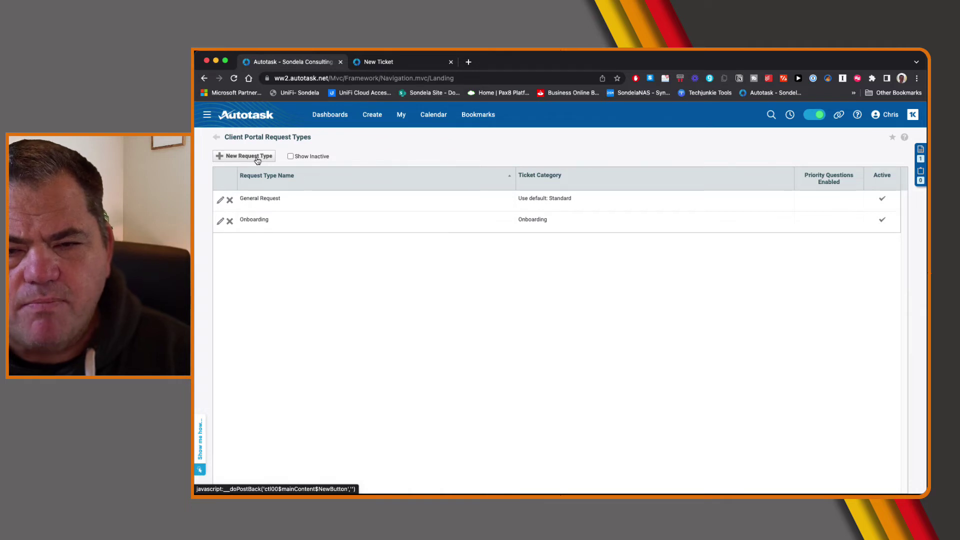
# Step: Create an active request type named New User using the New Starter ticket category
pyautogui.click(257, 158)
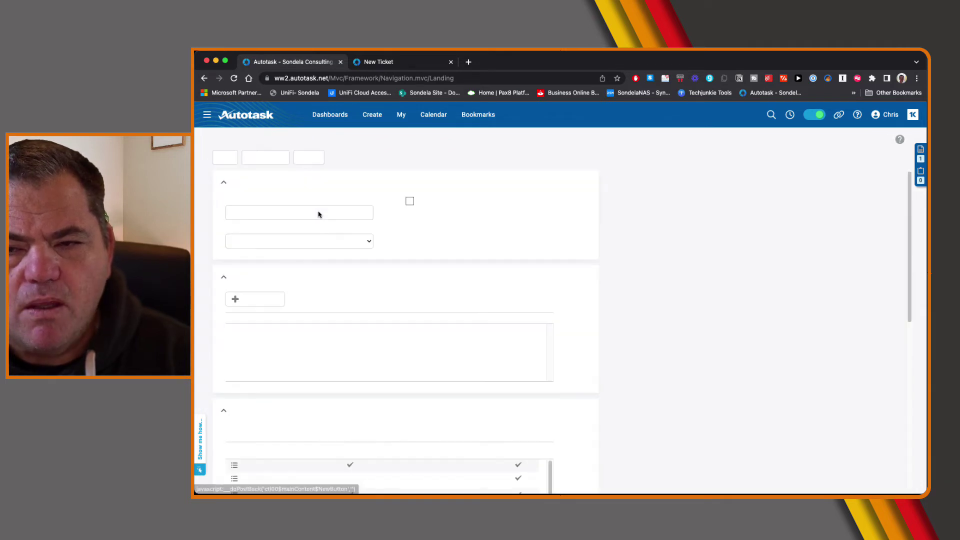
pyautogui.click(318, 212)
pyautogui.write('New User')
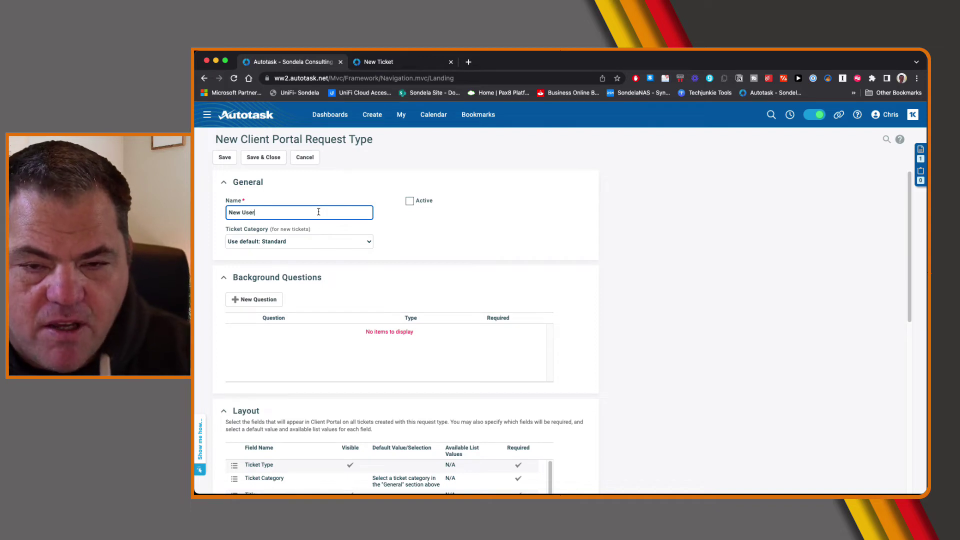
pyautogui.press('Tab')
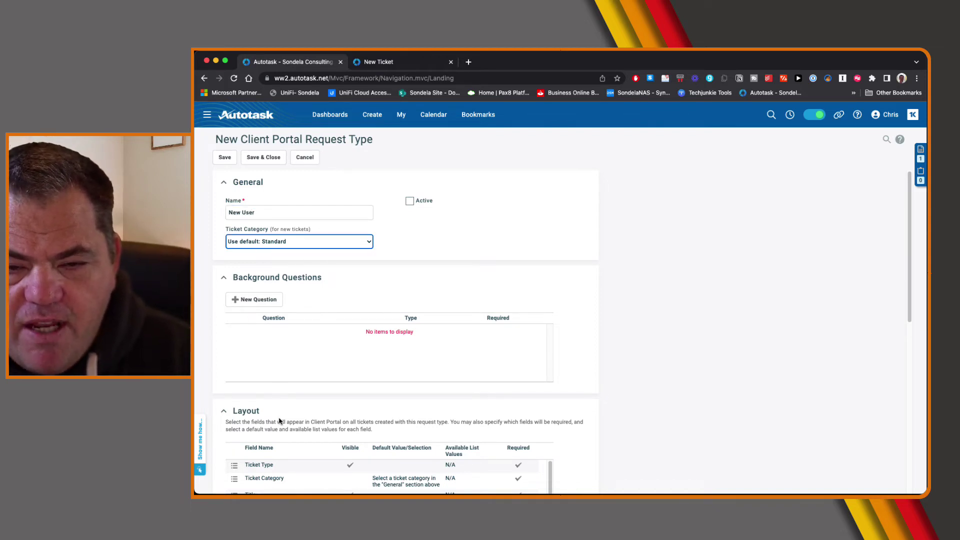
pyautogui.scroll(-1, 280, 420)
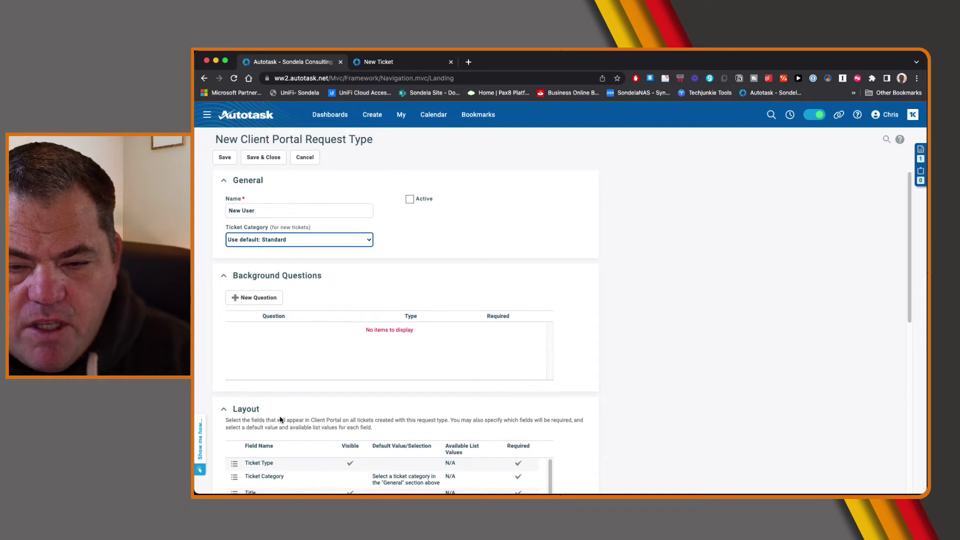
pyautogui.click(278, 240)
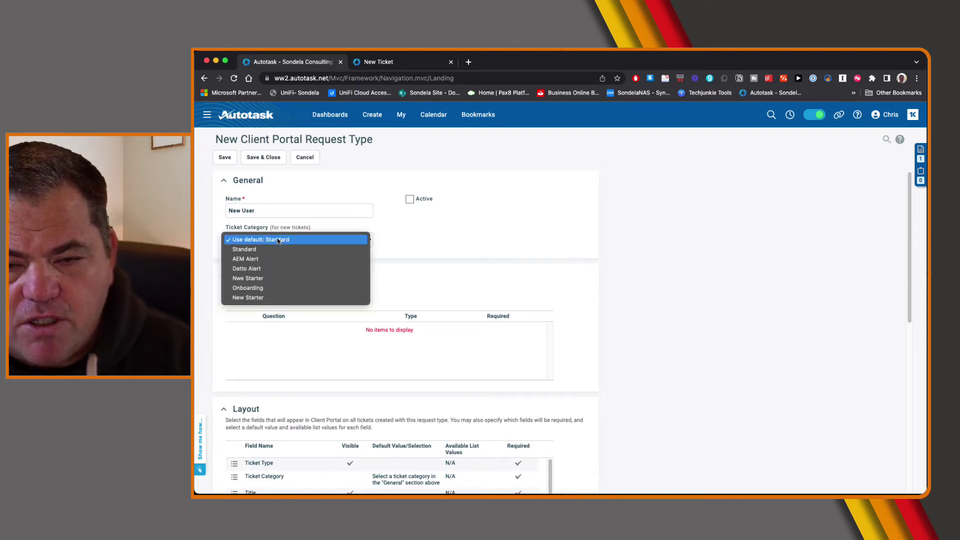
pyautogui.click(281, 298)
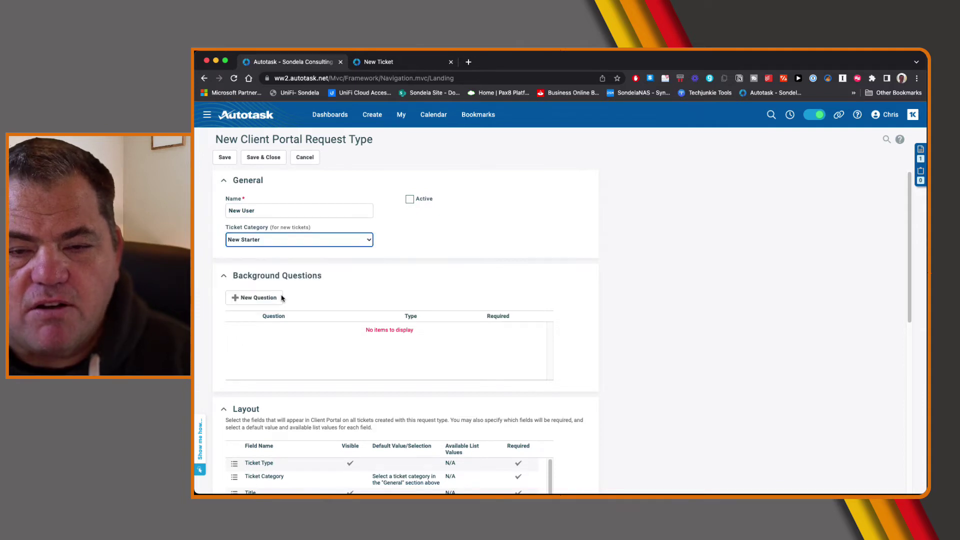
pyautogui.click(409, 200)
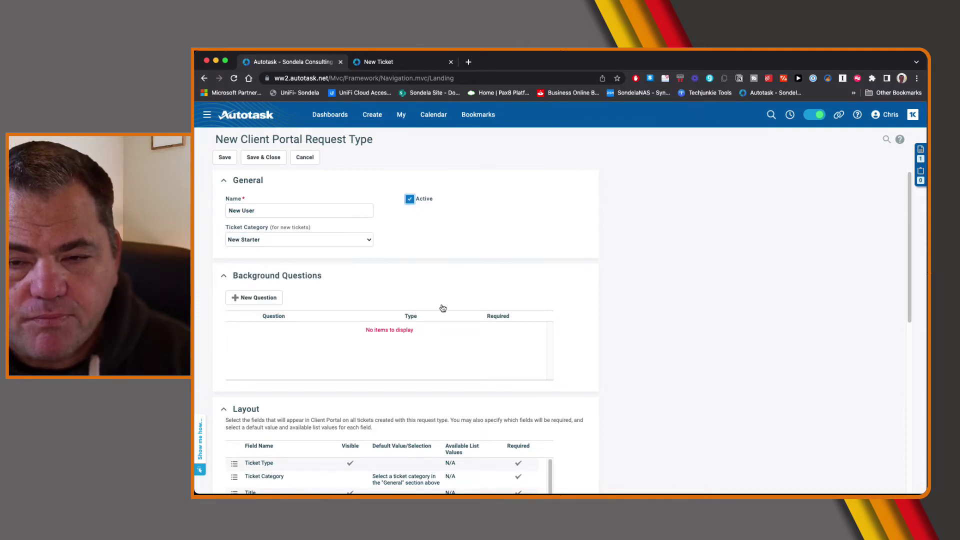
# Step: Hide the standard Department and User Name fields from the request type
pyautogui.scroll(-5, 396, 369)
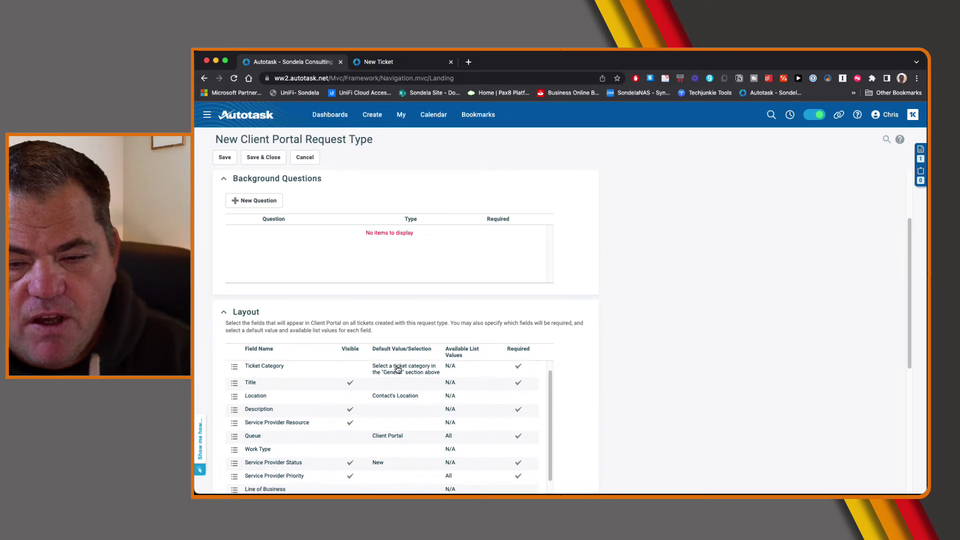
pyautogui.scroll(-4, 442, 434)
pyautogui.scroll(-5, 441, 433)
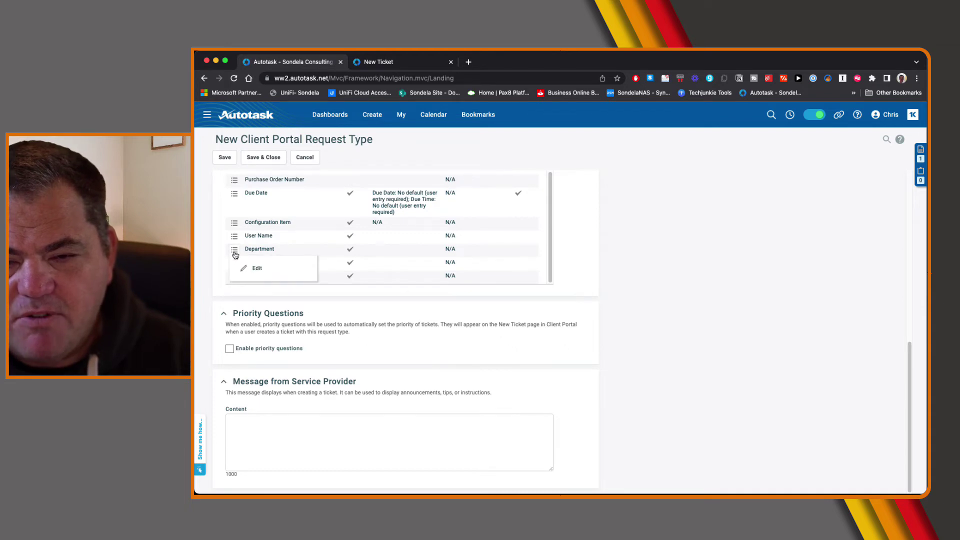
pyautogui.click(255, 270)
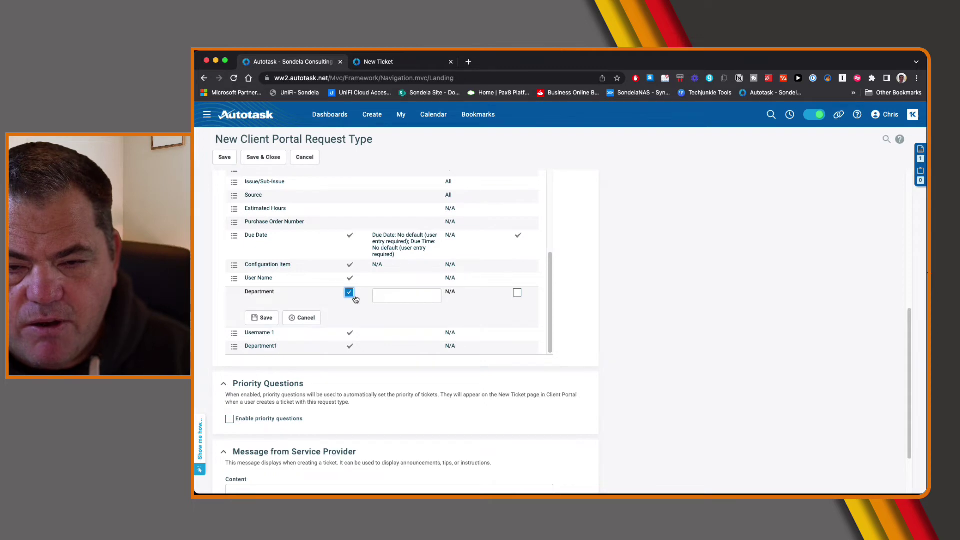
pyautogui.click(349, 293)
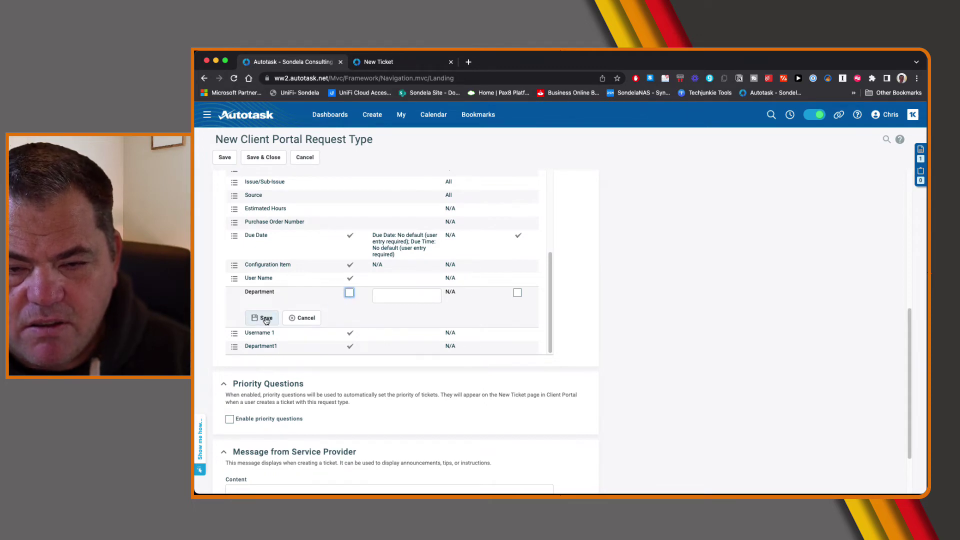
pyautogui.click(266, 318)
pyautogui.moveTo(233, 306)
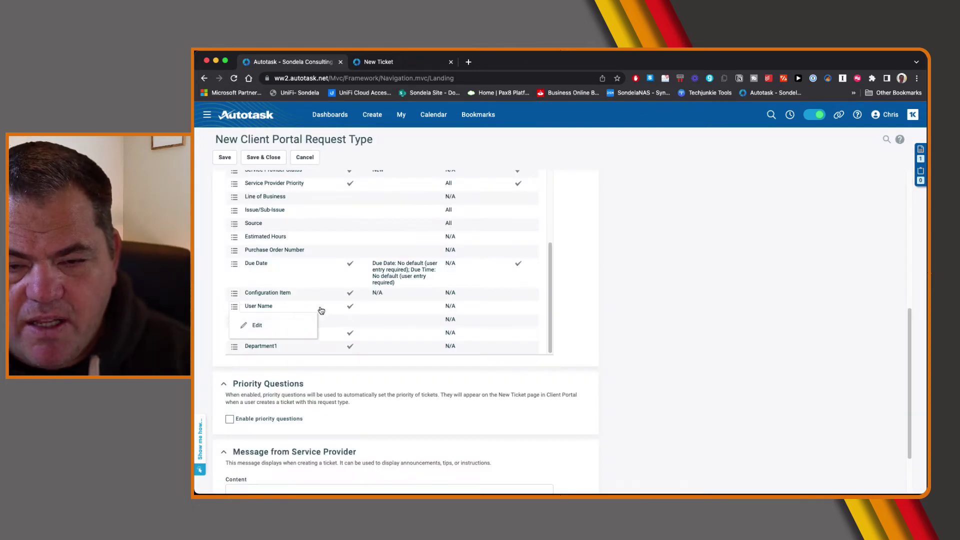
pyautogui.click(257, 325)
pyautogui.click(349, 279)
pyautogui.click(262, 304)
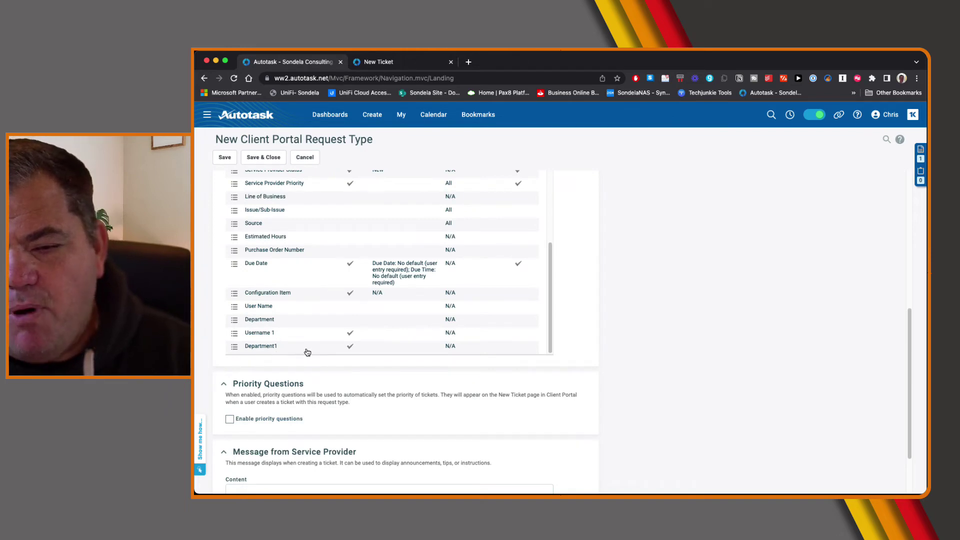
pyautogui.scroll(3, 369, 339)
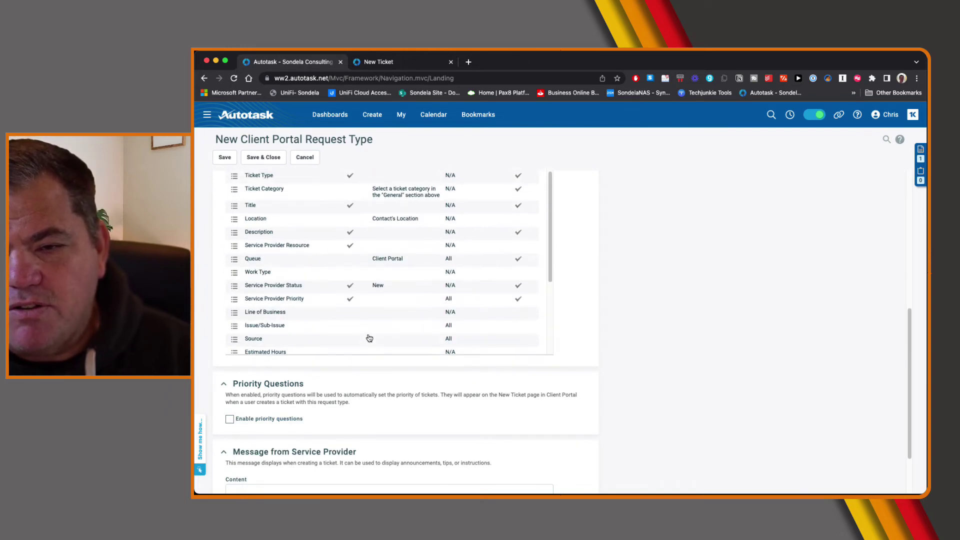
pyautogui.scroll(-3, 369, 338)
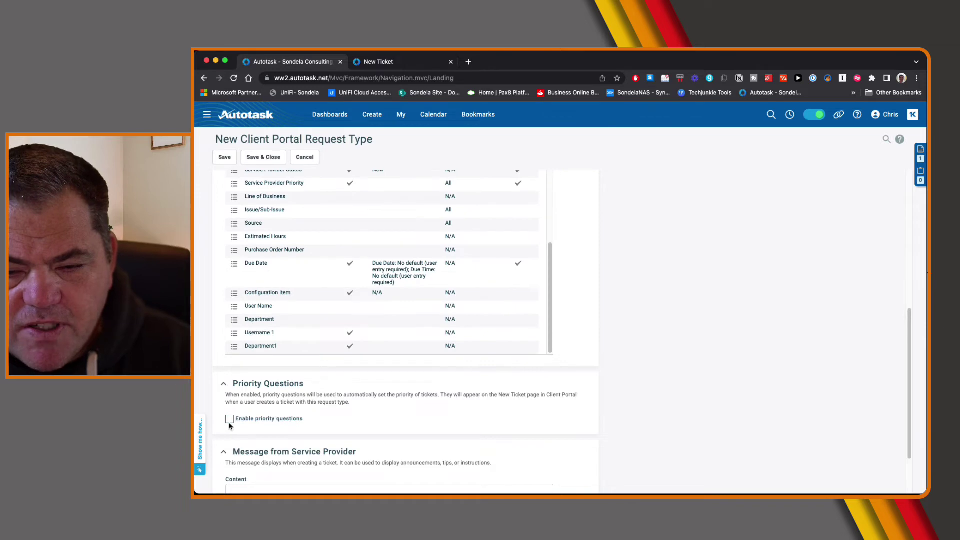
pyautogui.scroll(-2, 296, 432)
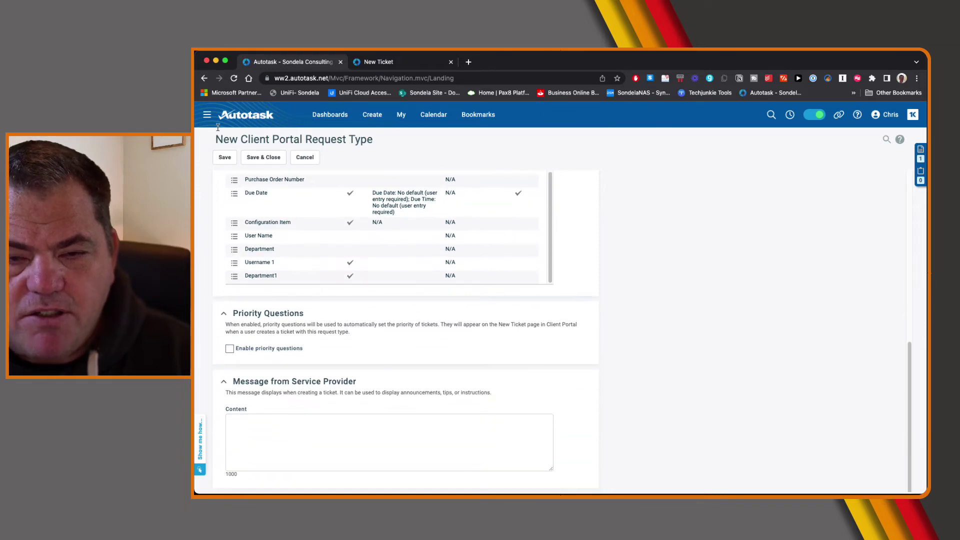
# Step: Save the New User request type, then find and open the Justice League account with an account search
pyautogui.click(275, 158)
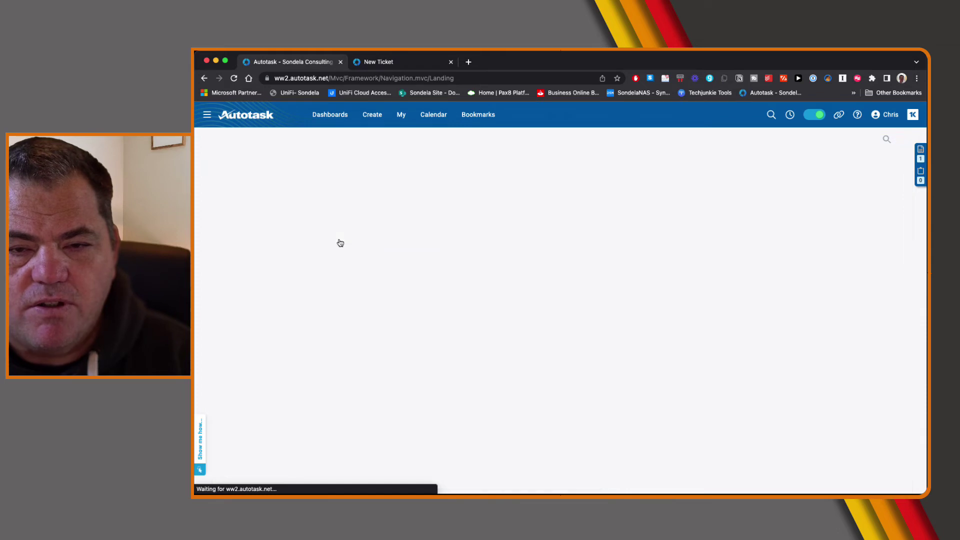
pyautogui.click(207, 114)
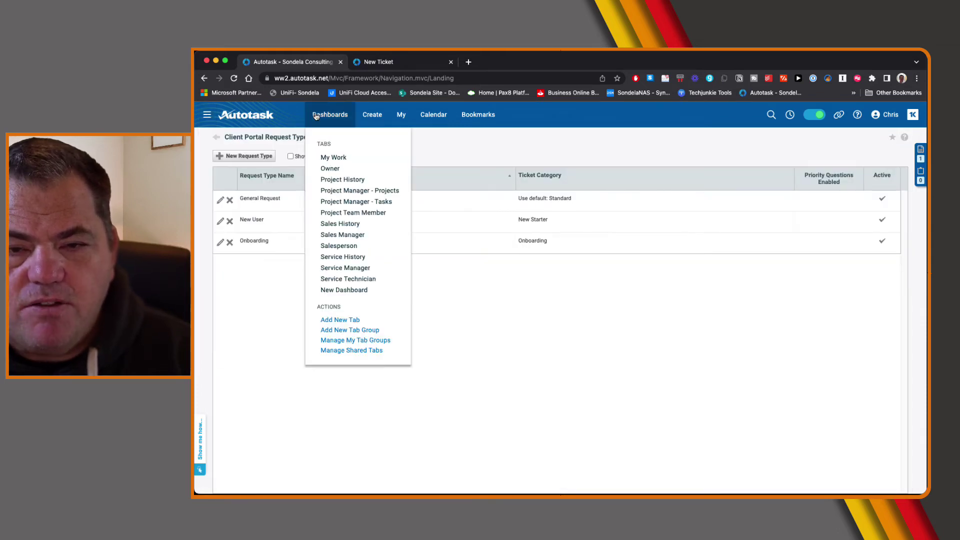
pyautogui.click(771, 115)
pyautogui.click(564, 163)
pyautogui.write('sondela')
pyautogui.press('Return')
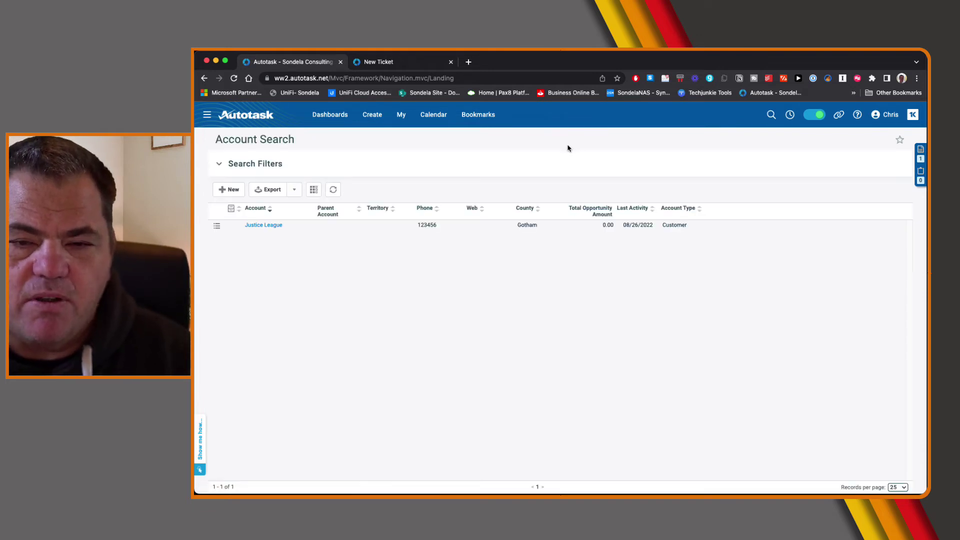
pyautogui.click(268, 226)
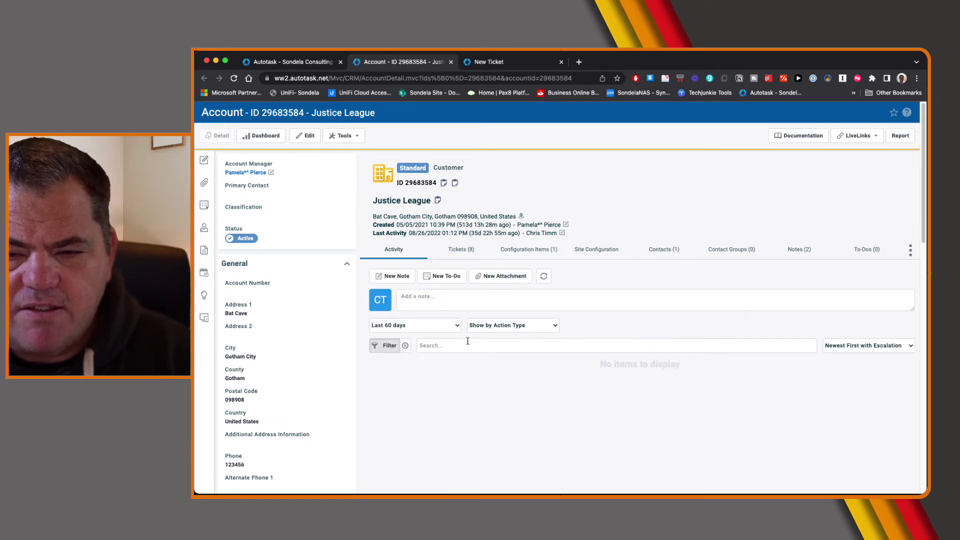
# Step: From the Justice League account's only contact, preview the Client Portal as that contact
pyautogui.click(663, 253)
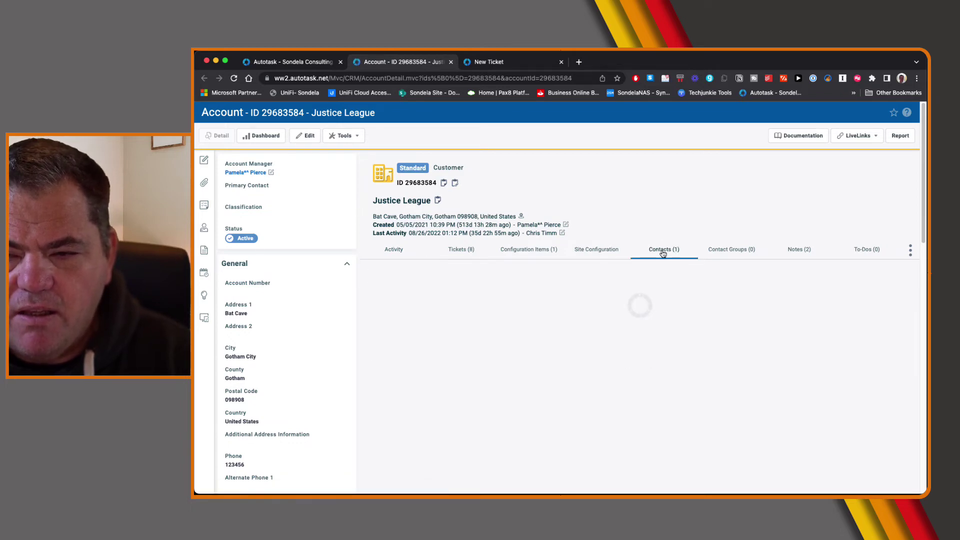
pyautogui.click(408, 358)
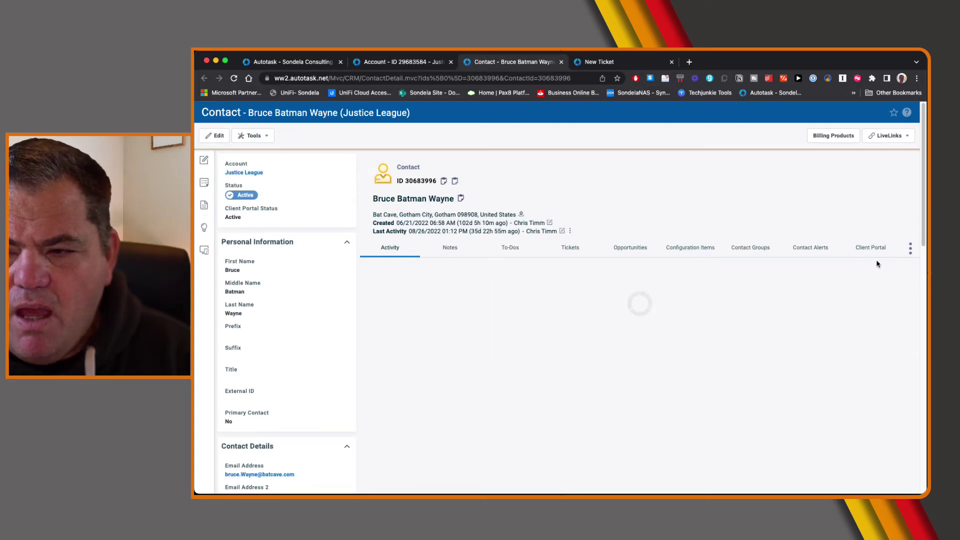
pyautogui.click(887, 254)
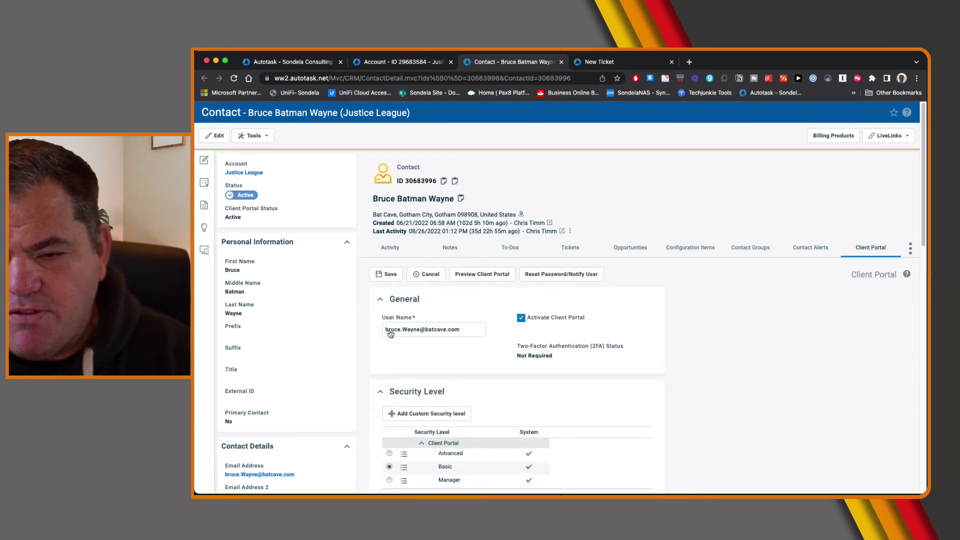
pyautogui.click(483, 274)
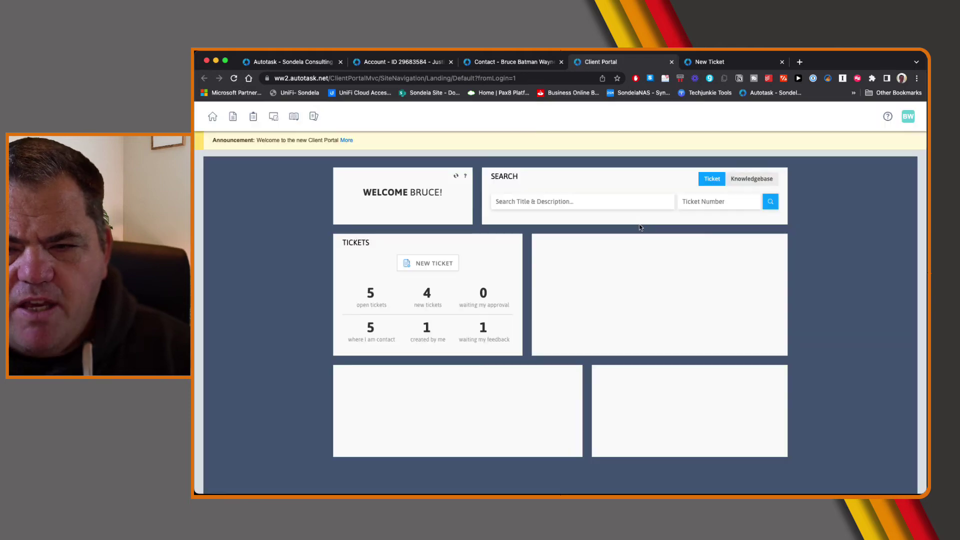
# Step: Start a new portal ticket using the New User request type
pyautogui.click(429, 263)
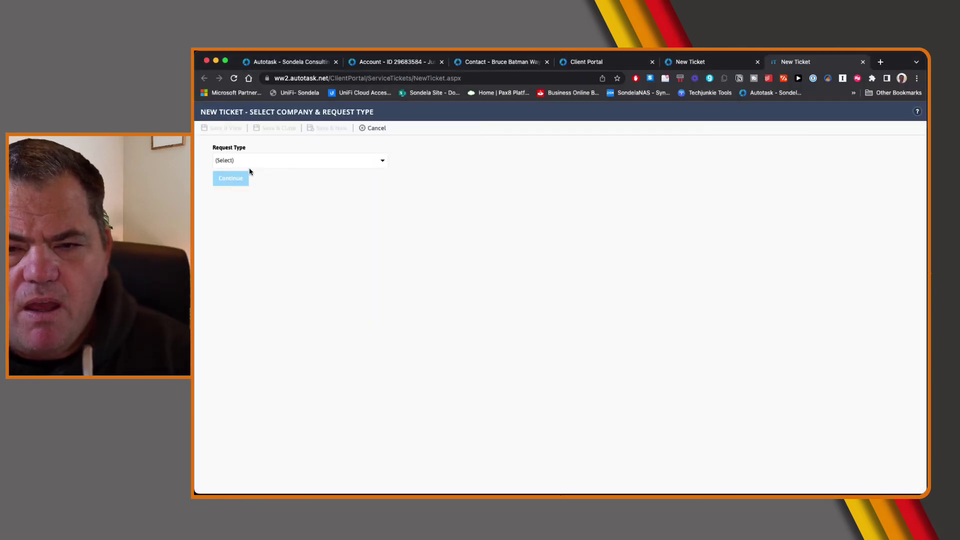
pyautogui.click(258, 158)
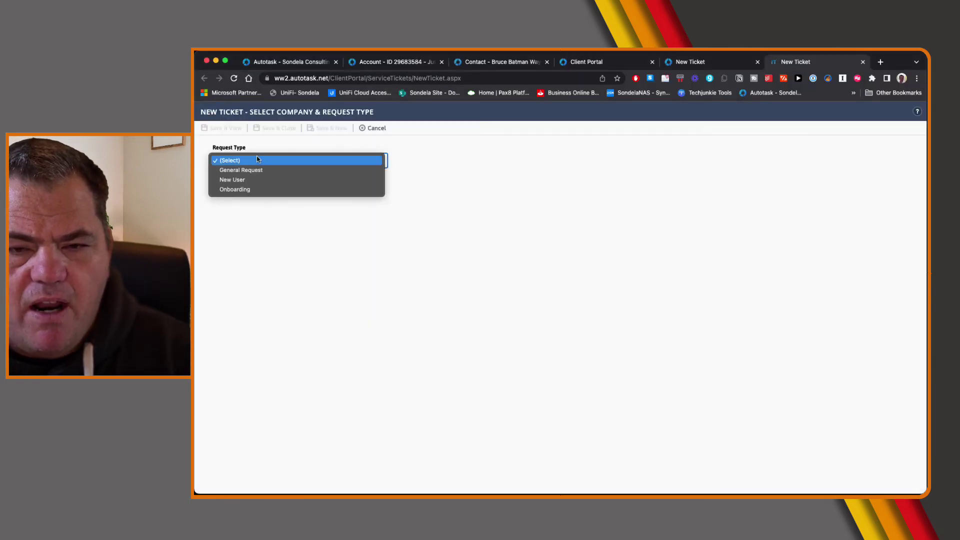
pyautogui.click(257, 179)
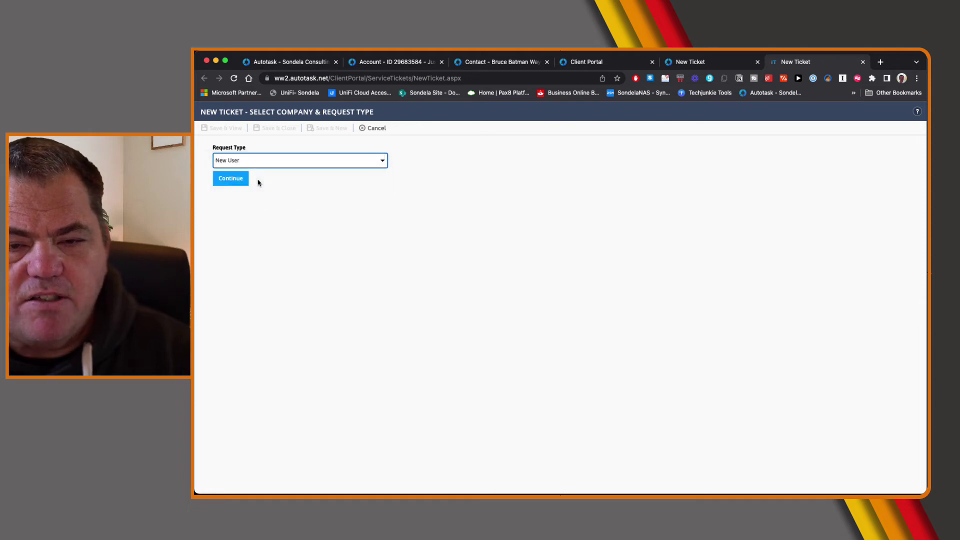
pyautogui.click(231, 178)
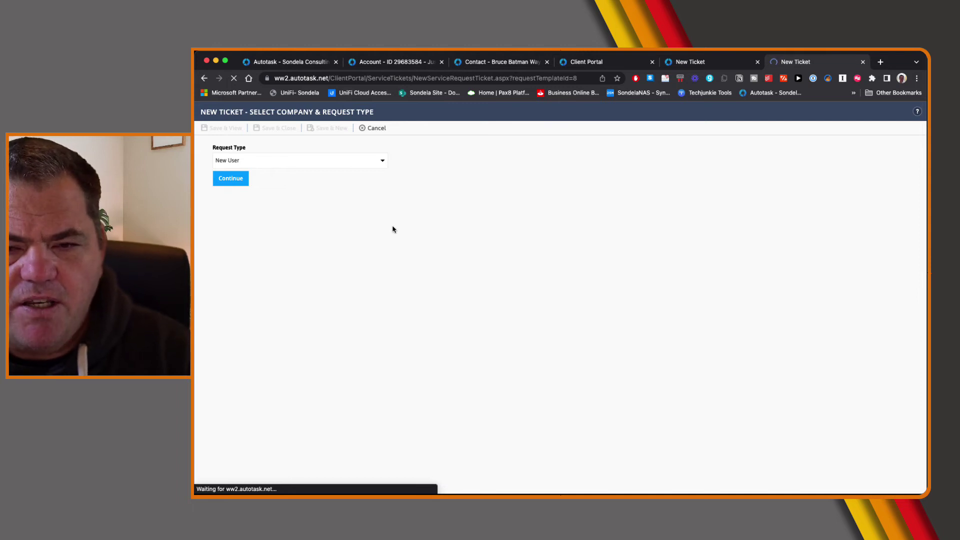
# Step: Fill in title and description 'New User', the Username 1 field, and Department1 Bat Cave 1
pyautogui.click(285, 191)
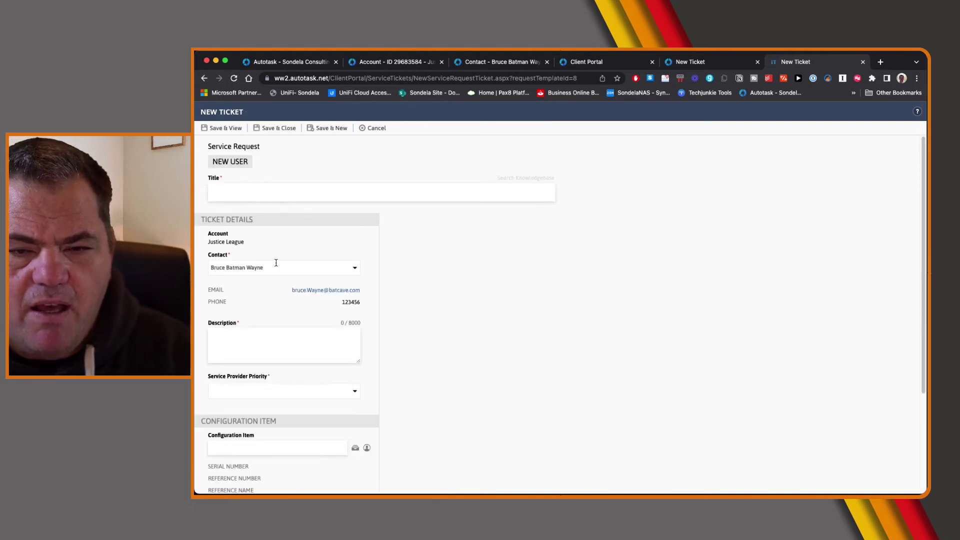
pyautogui.click(252, 349)
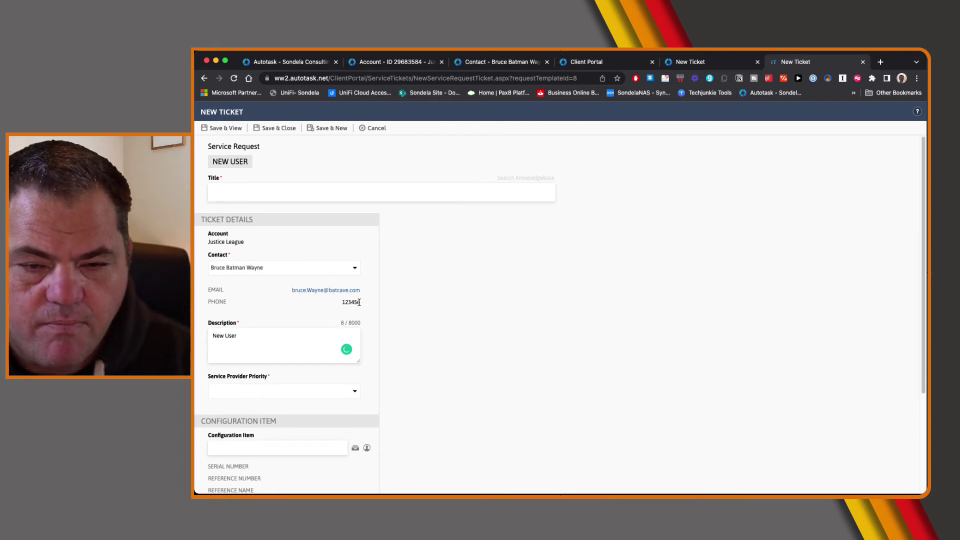
pyautogui.click(325, 188)
pyautogui.write('New ')
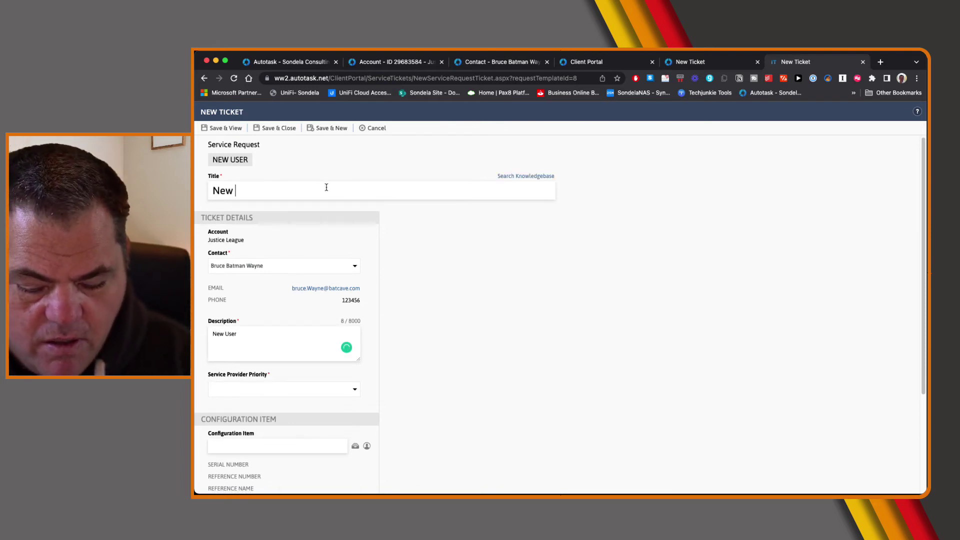
pyautogui.write('User')
pyautogui.press('Tab')
pyautogui.scroll(-3, 377, 386)
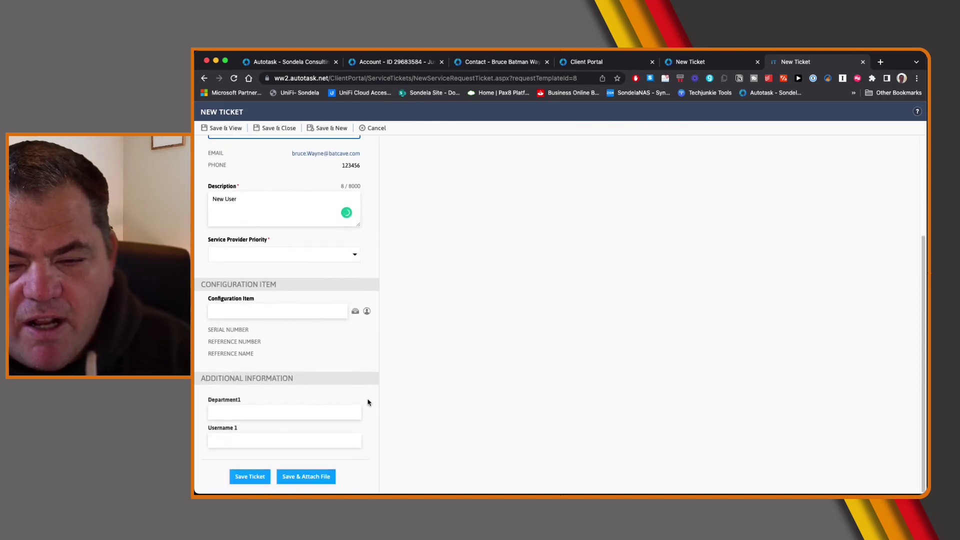
pyautogui.click(243, 442)
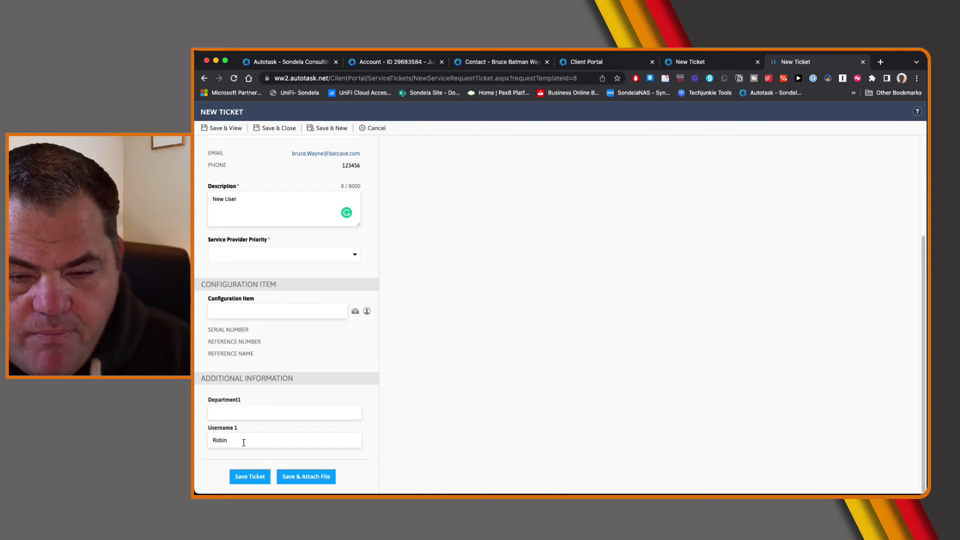
pyautogui.click(254, 415)
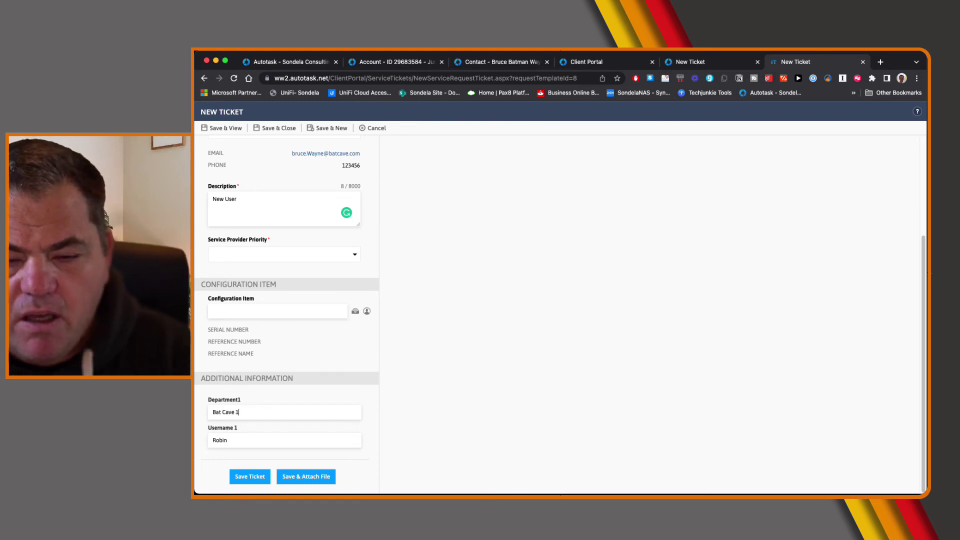
# Step: Dismiss the missing-priority warning and set Service Provider Priority to Medium
pyautogui.click(251, 478)
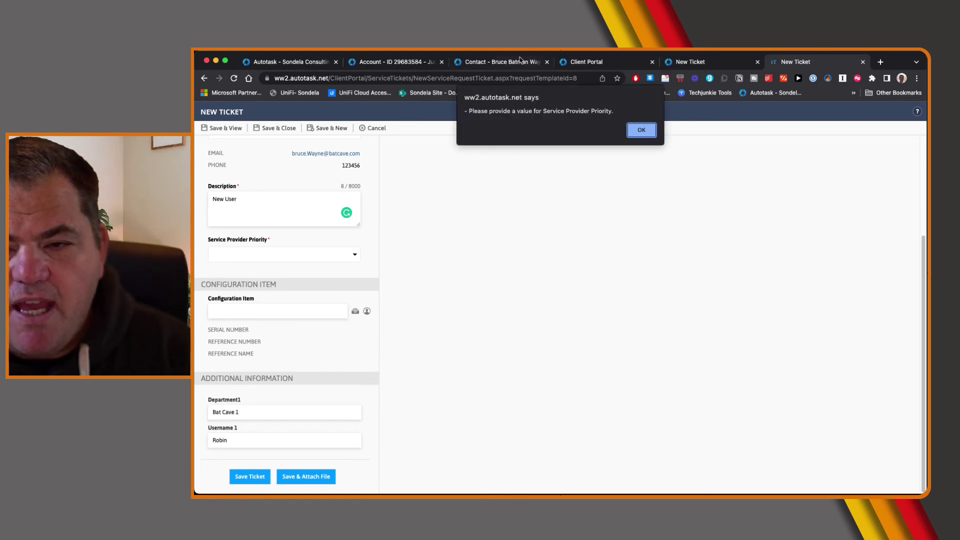
pyautogui.click(641, 130)
pyautogui.click(259, 255)
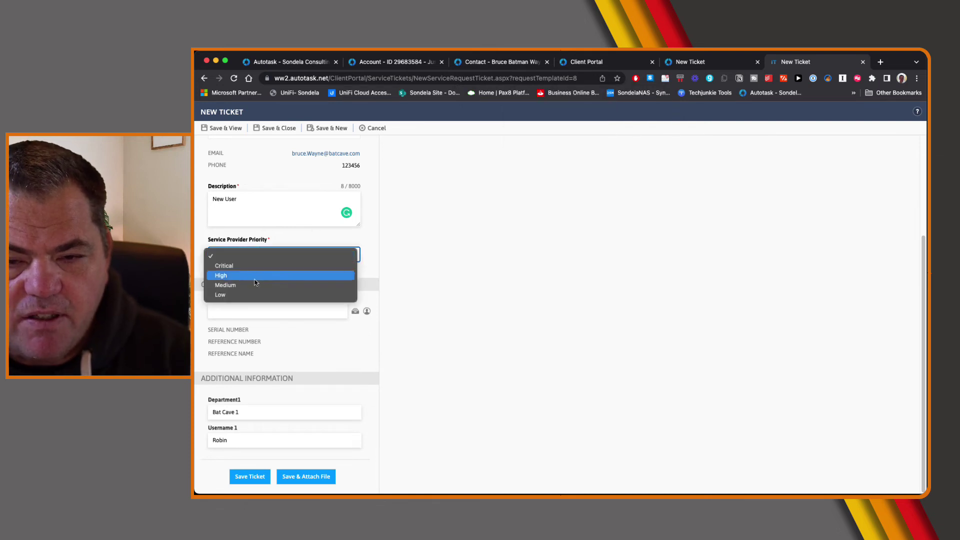
pyautogui.click(251, 285)
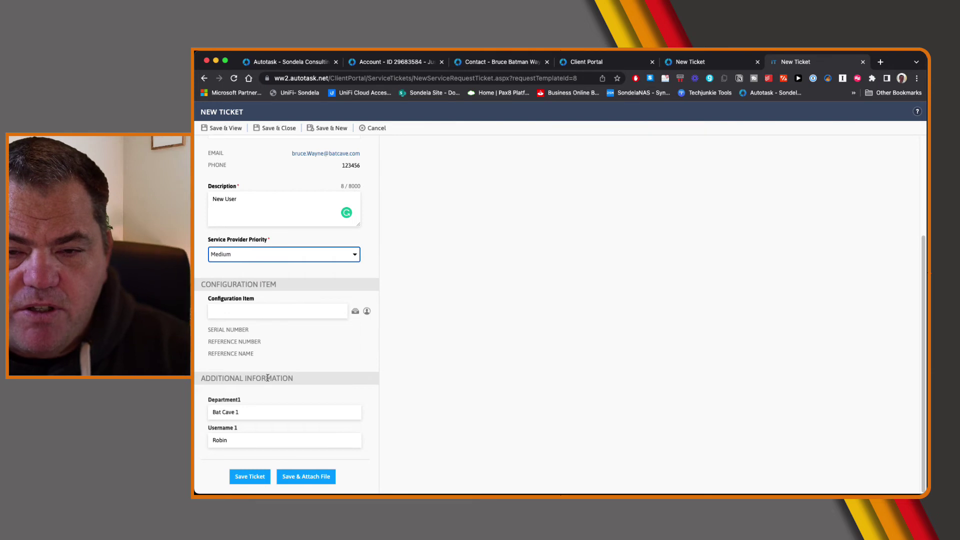
# Step: Save the New User ticket and close the leftover New Ticket tab
pyautogui.scroll(5, 360, 285)
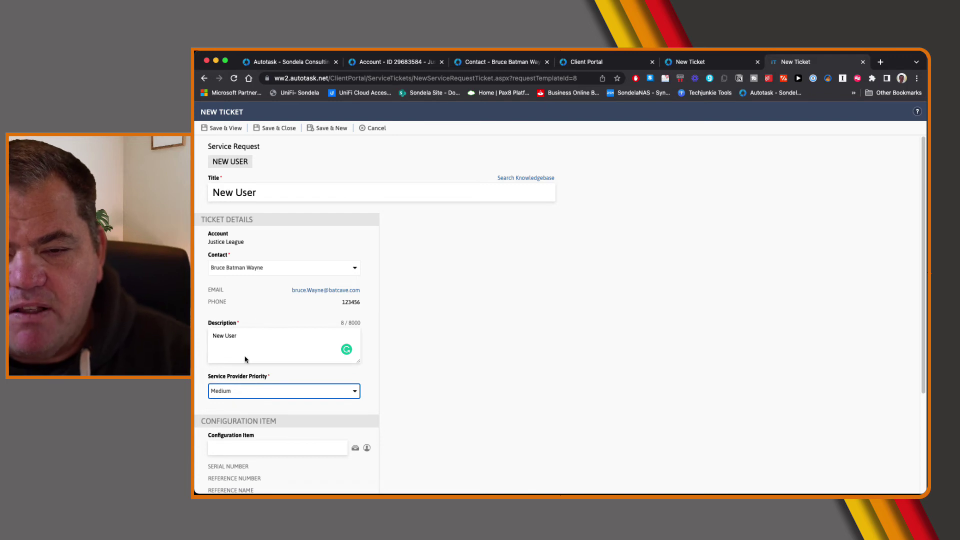
pyautogui.scroll(-3, 259, 368)
pyautogui.click(275, 244)
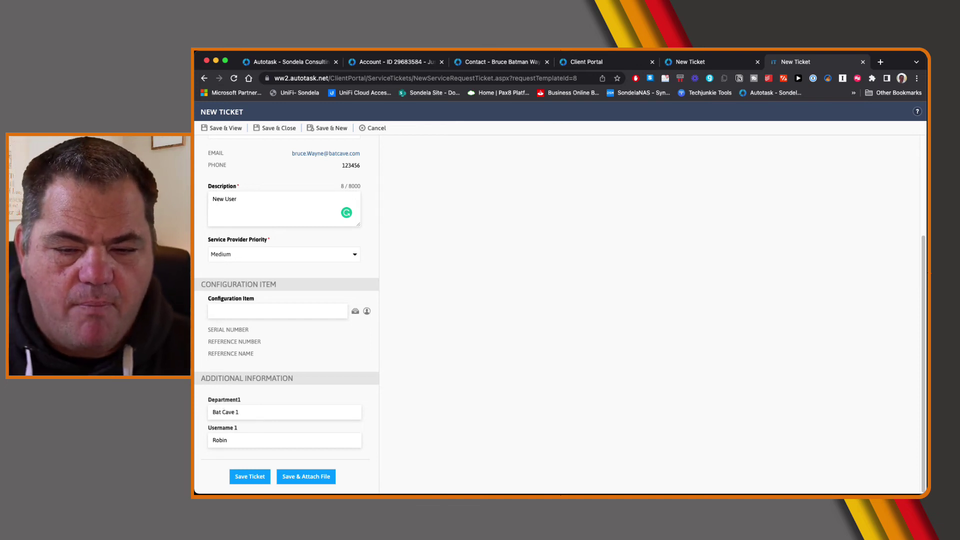
pyautogui.click(255, 481)
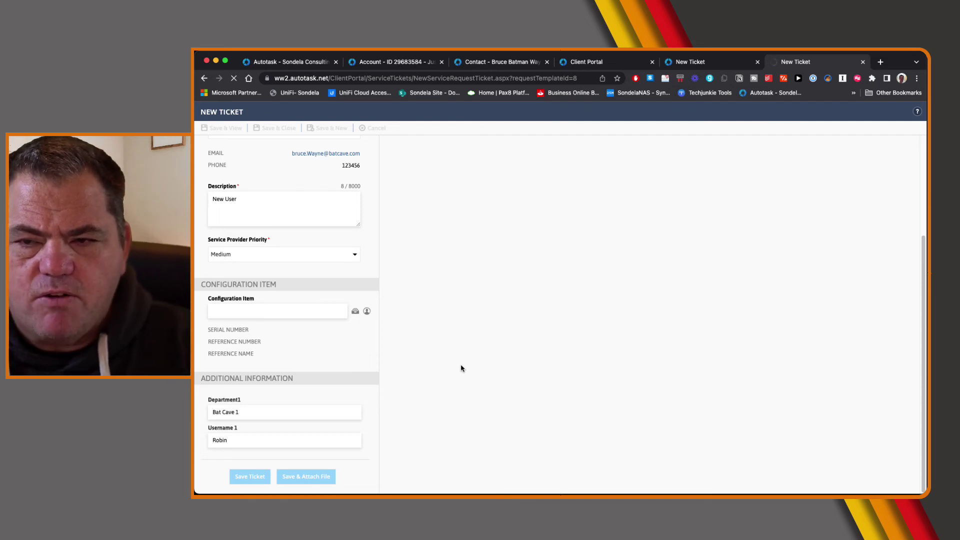
pyautogui.click(758, 61)
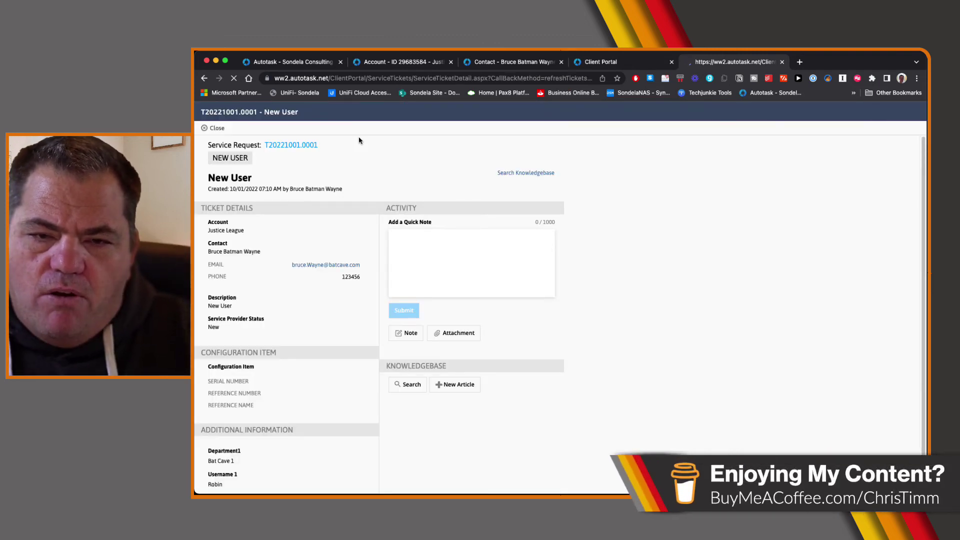
# Step: Copy the service request number T20221001.0001
pyautogui.moveTo(336, 147); pyautogui.dragTo(253, 145)
pyautogui.rightClick(289, 145)
pyautogui.click(312, 166)
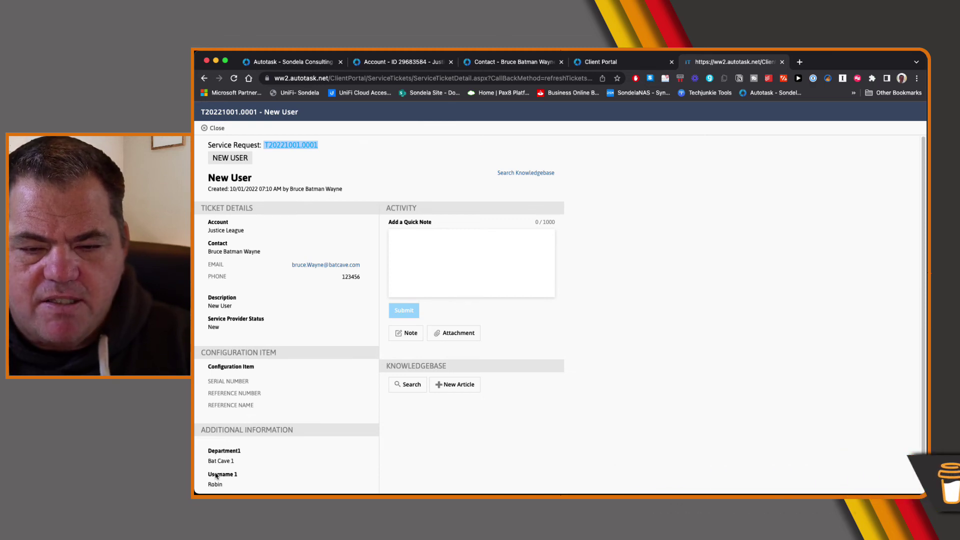
# Step: Back in Autotask, search by ticket number T20221001.0001 and open the matching ticket
pyautogui.click(283, 62)
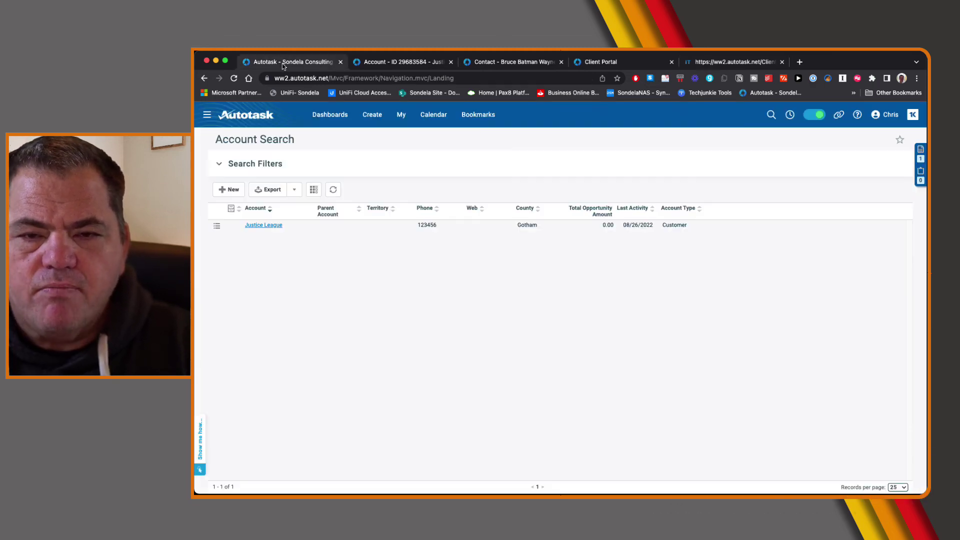
pyautogui.click(770, 115)
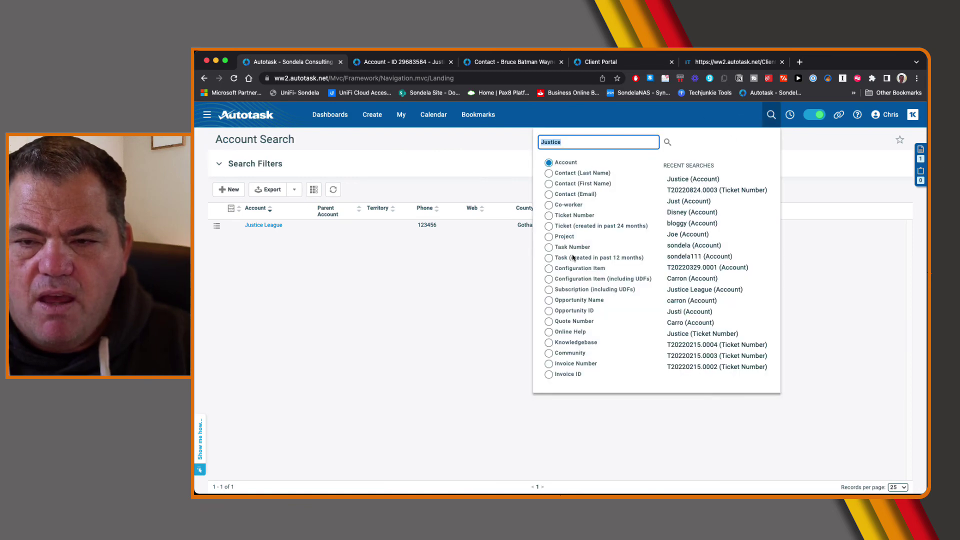
pyautogui.click(558, 216)
pyautogui.click(571, 146)
pyautogui.click(488, 145)
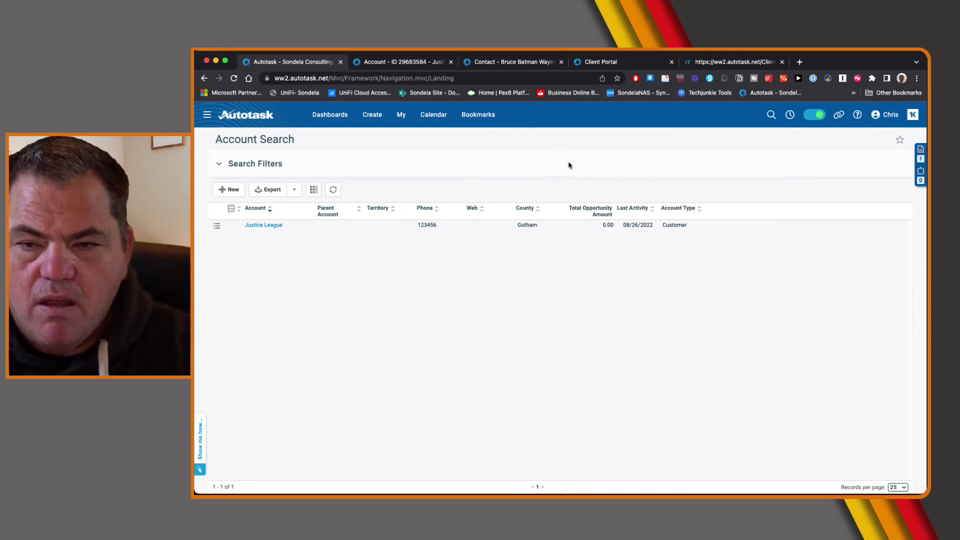
pyautogui.click(771, 115)
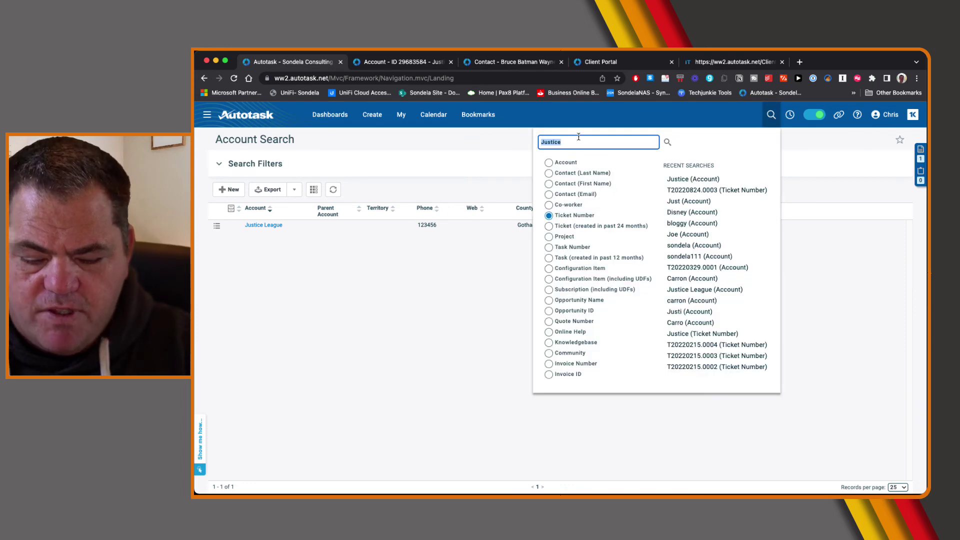
pyautogui.press('super+v')
pyautogui.press('Return')
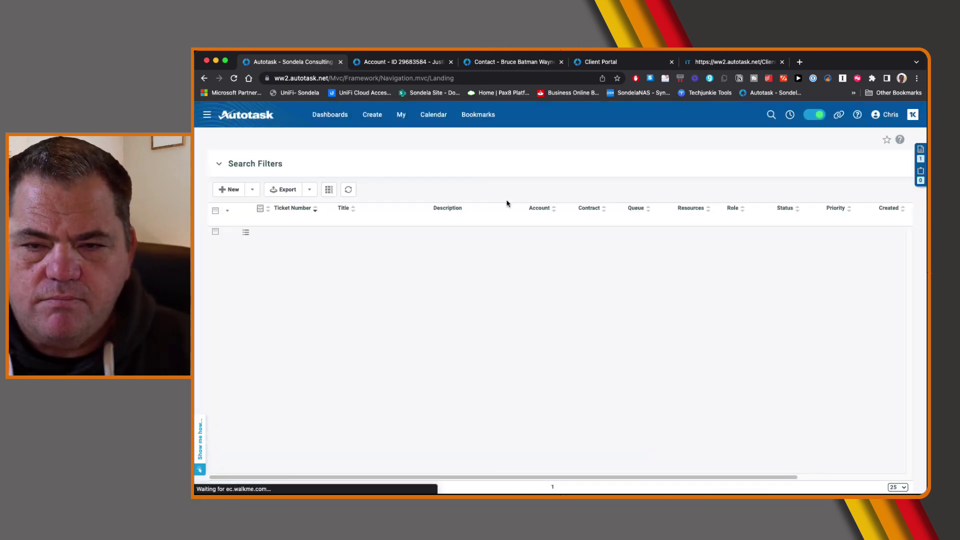
pyautogui.click(294, 232)
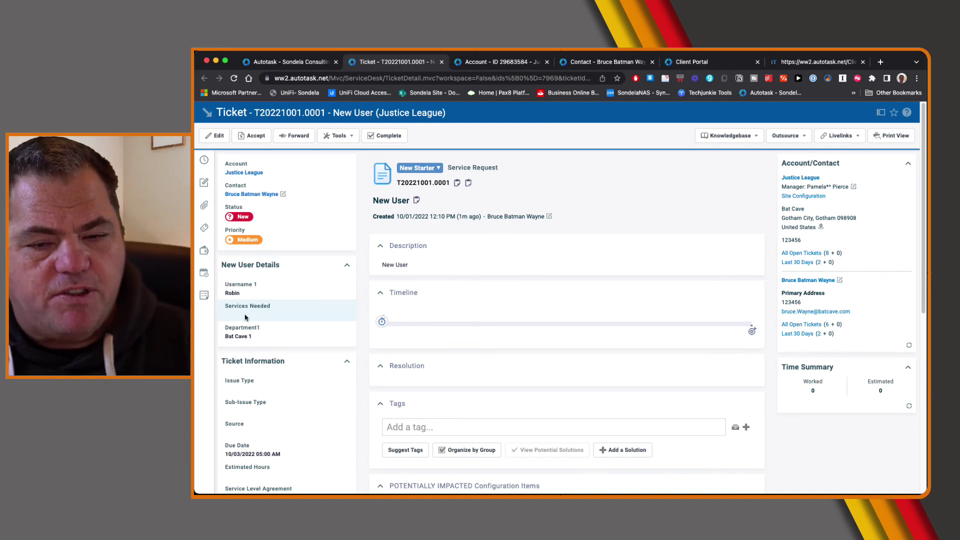
# Step: Add Azure and Office 365 to the ticket's Services Needed and save
pyautogui.click(214, 135)
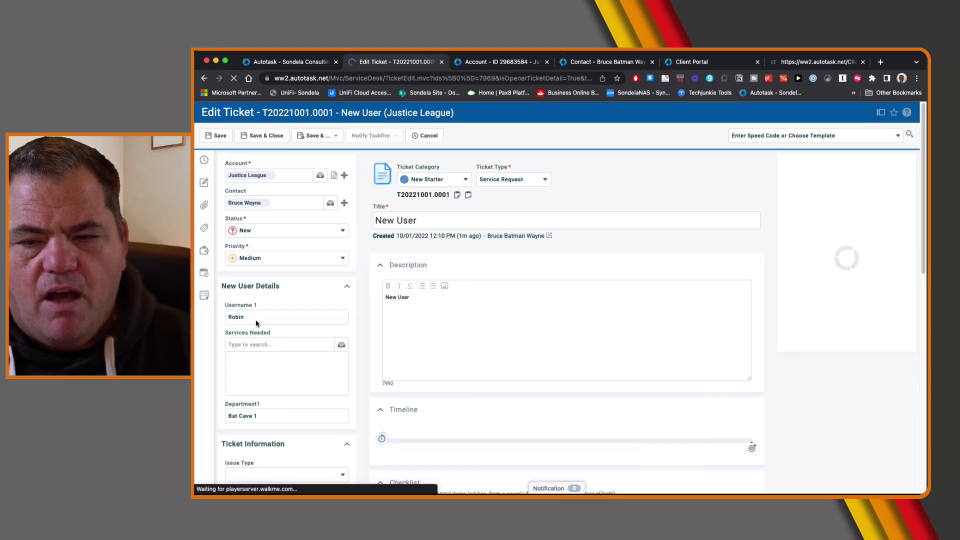
pyautogui.click(251, 344)
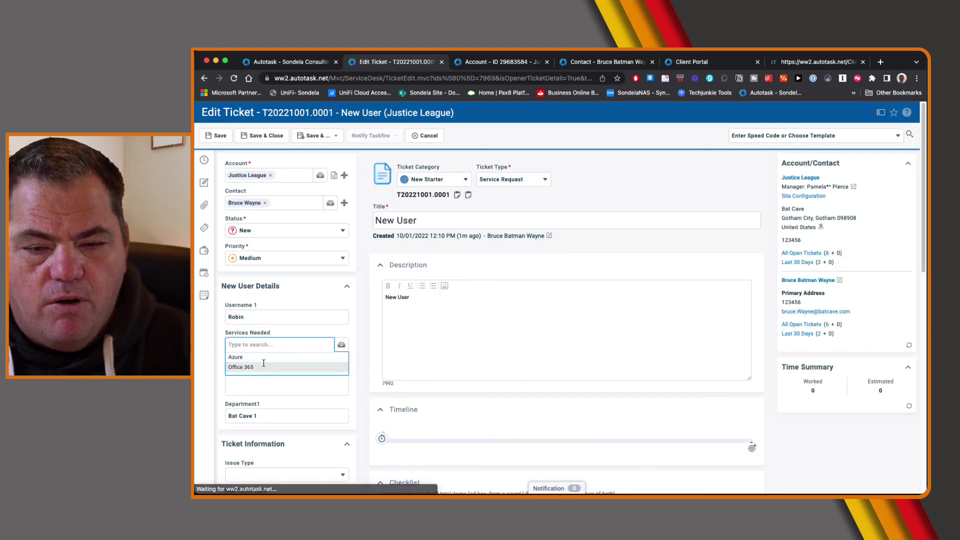
pyautogui.click(360, 330)
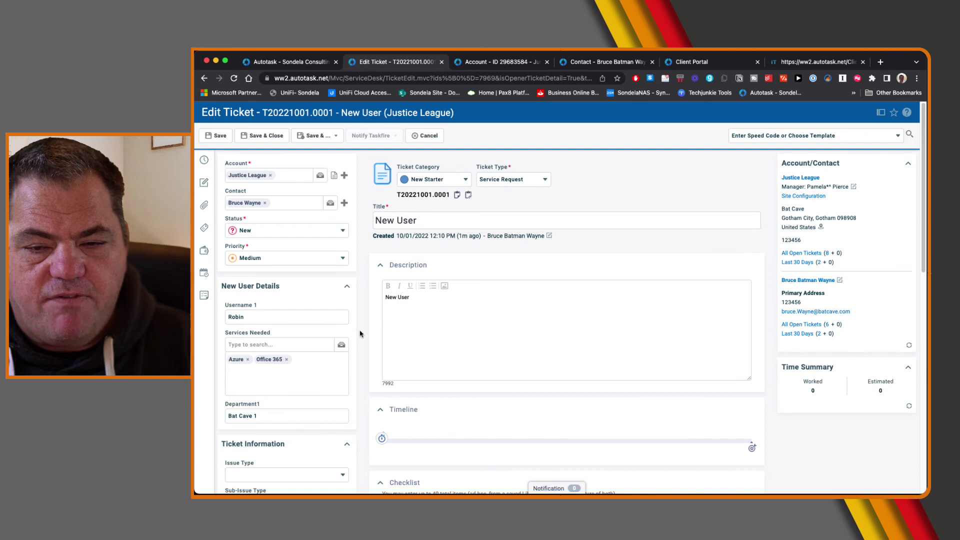
pyautogui.click(228, 139)
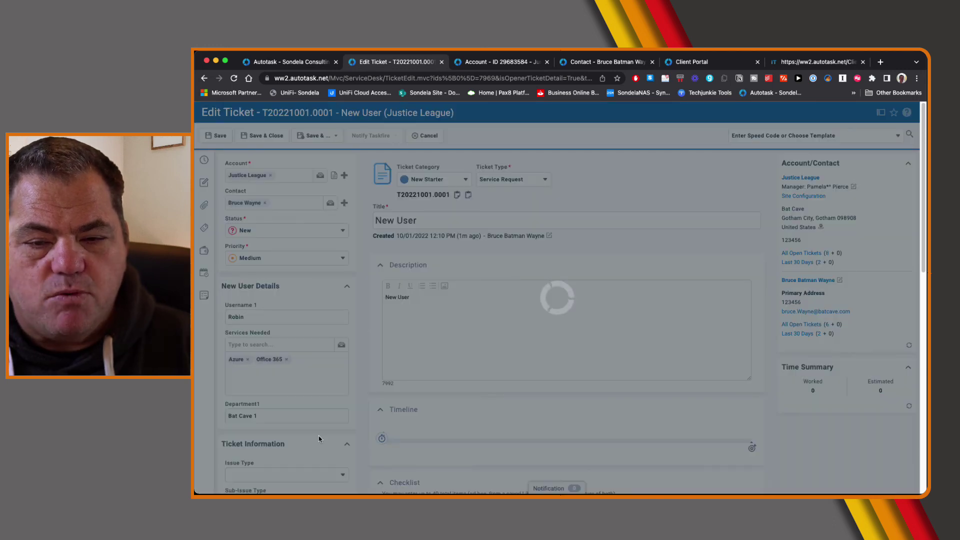